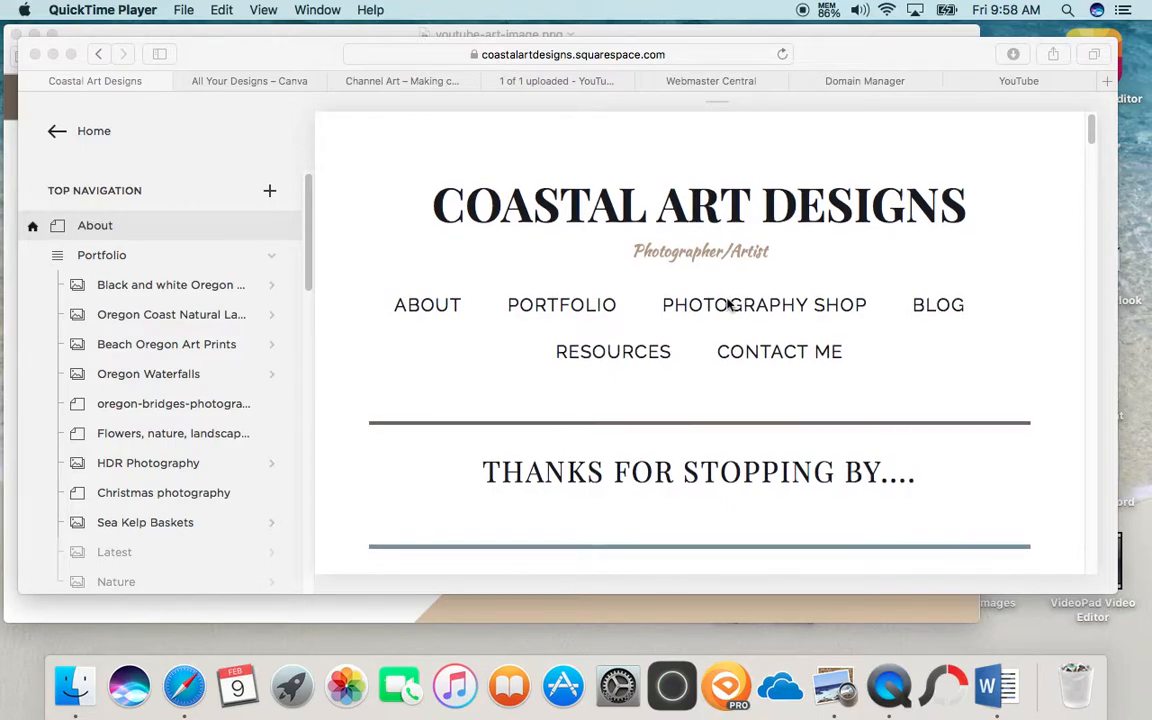
- Look through the website's About page, from the header down to the thank-you banner for comments and questions
scroll(733, 300, down, 10)
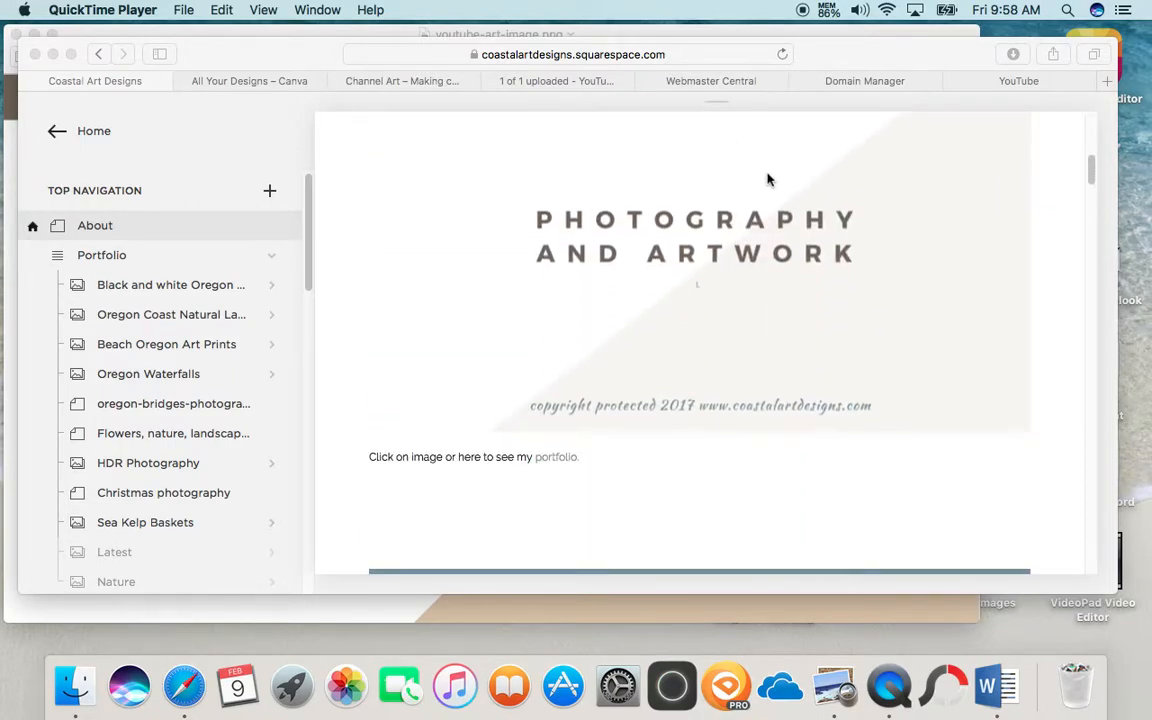
scroll(800, 232, down, 1)
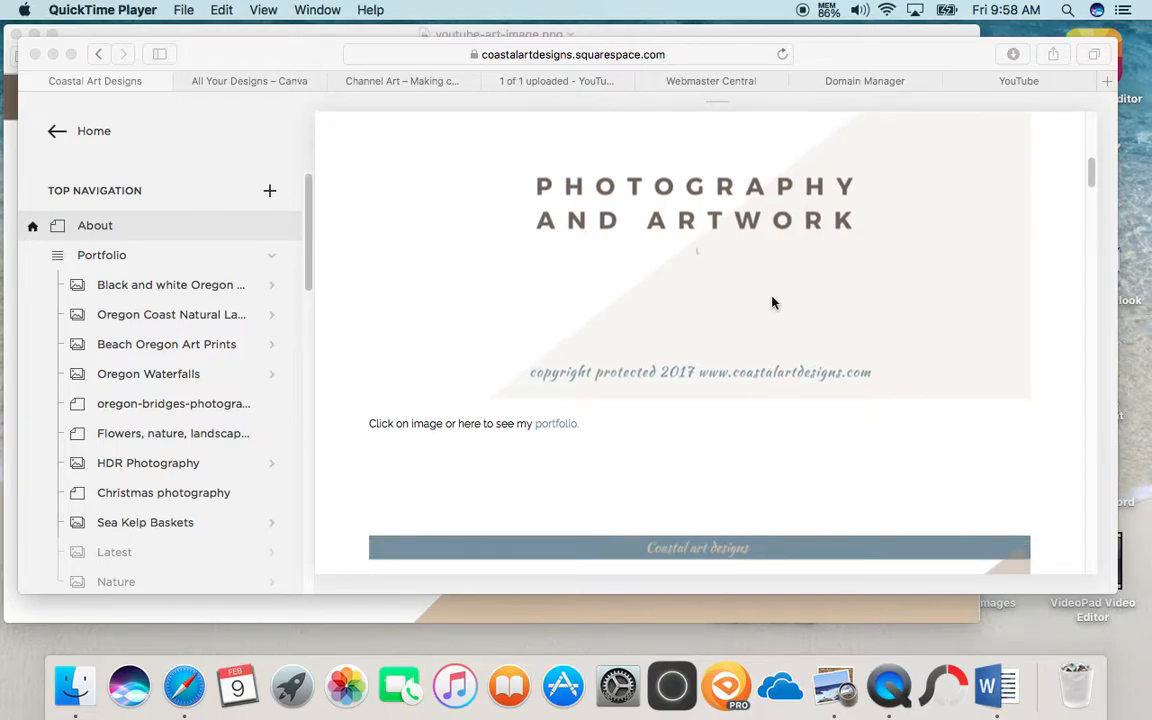
scroll(772, 291, down, 20)
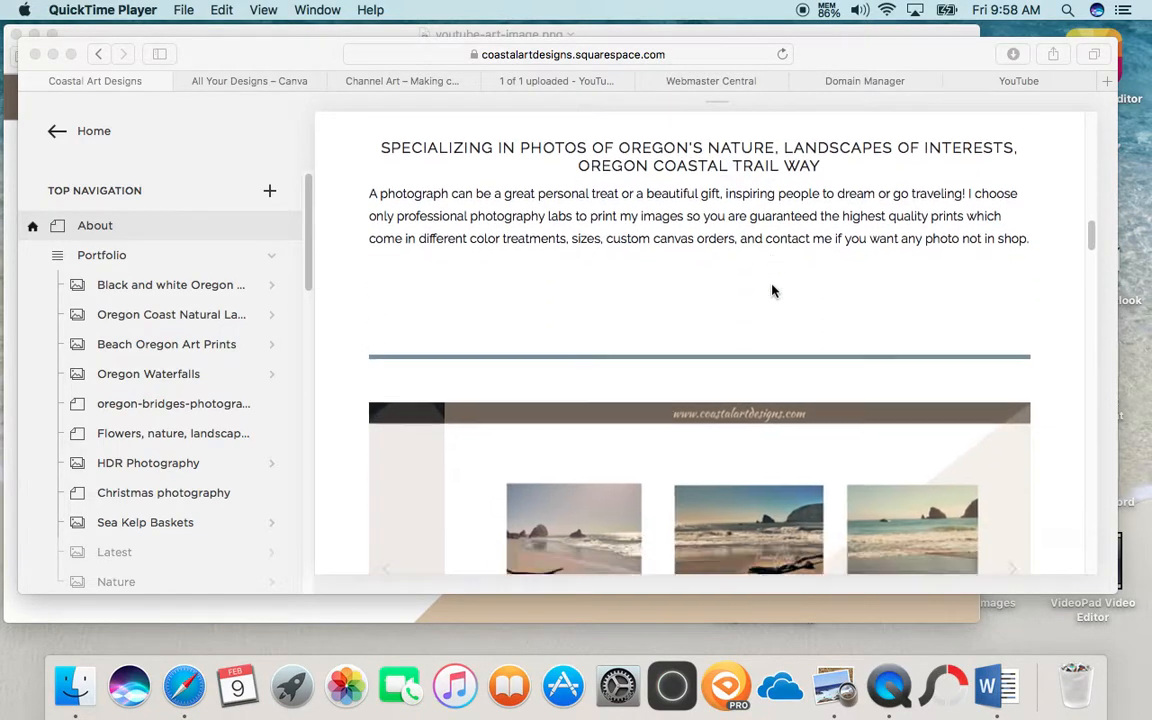
scroll(772, 291, down, 2)
scroll(784, 314, down, 3)
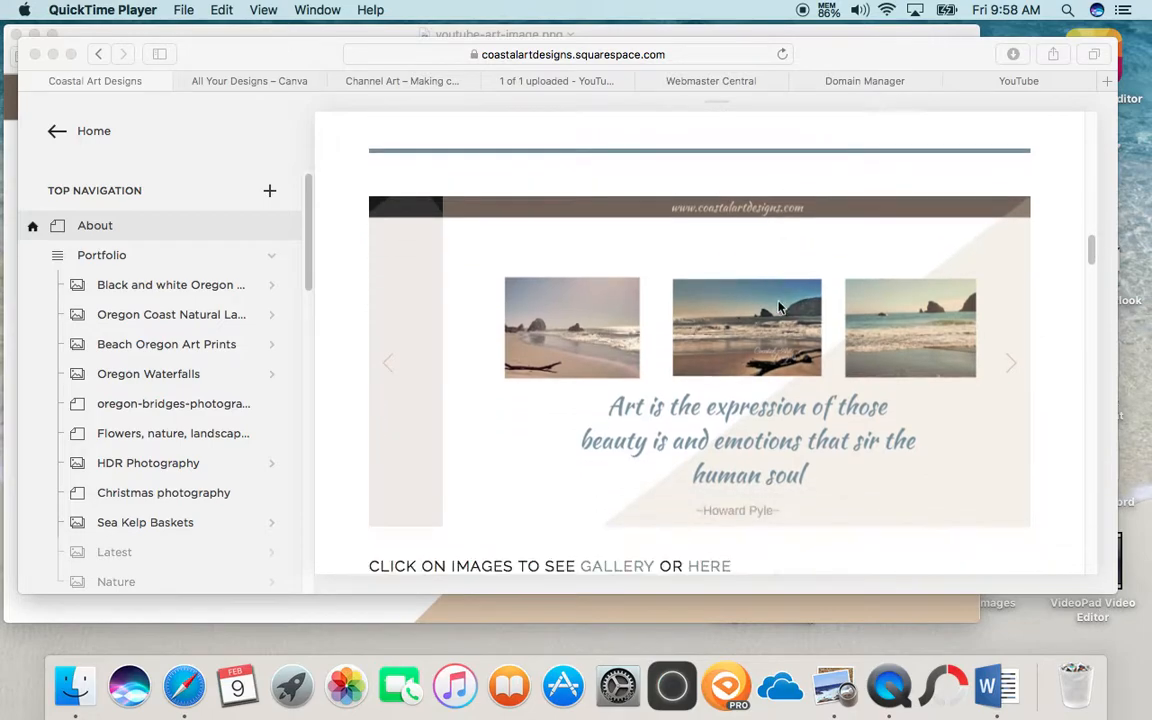
scroll(779, 307, down, 15)
scroll(779, 315, up, 3)
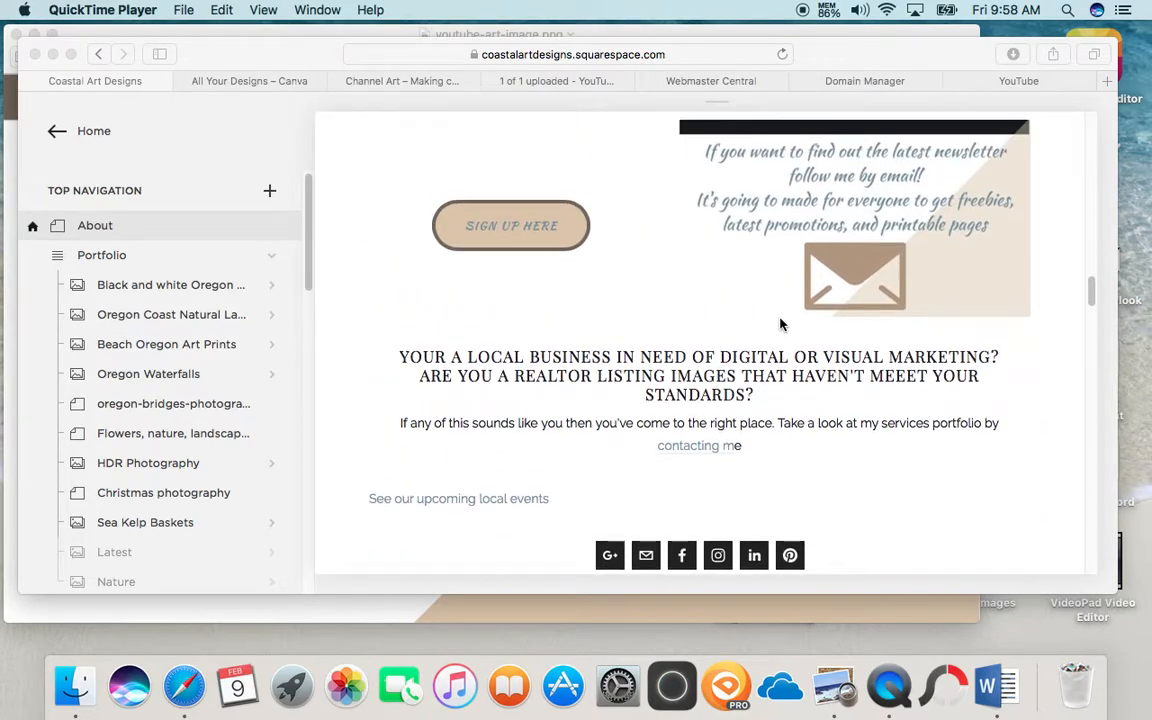
scroll(680, 245, down, 15)
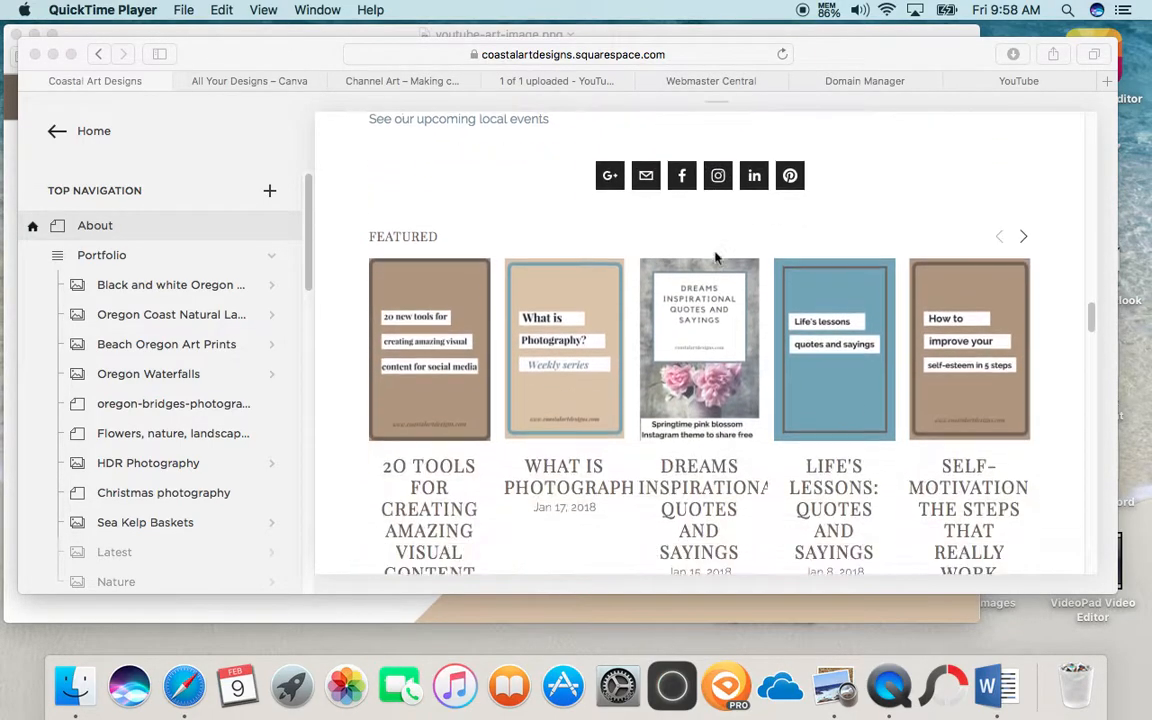
scroll(716, 258, down, 3)
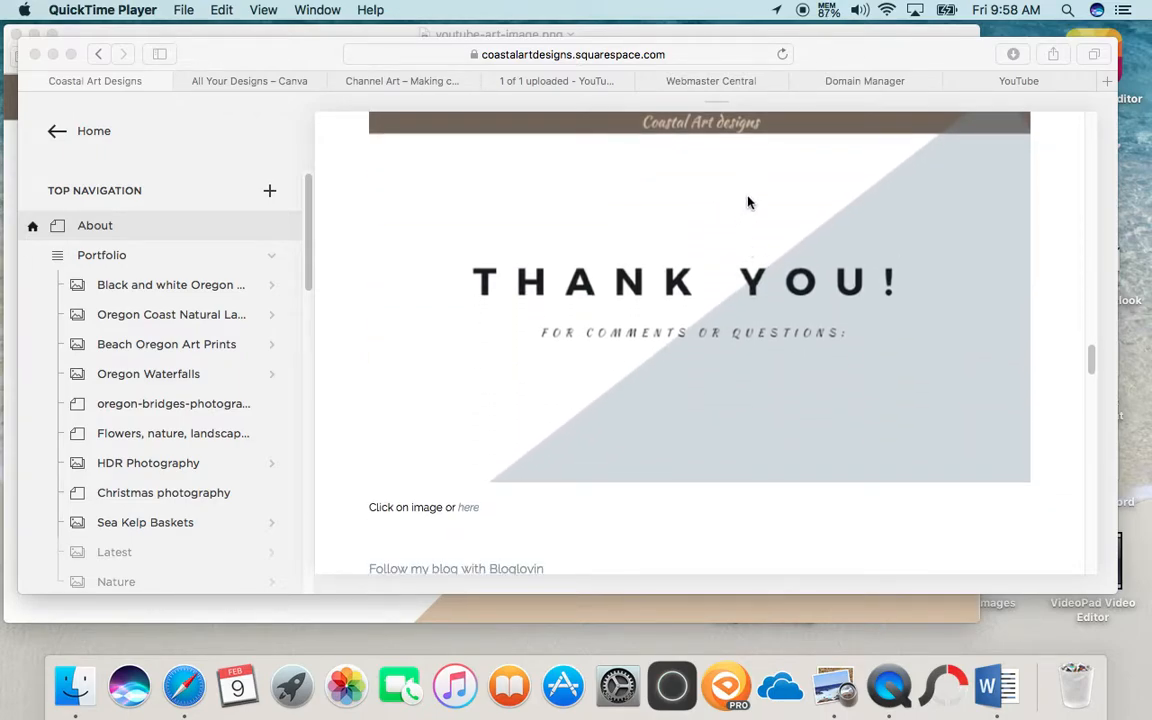
- Switch to Canva and start a new blank Presentation (16:9) design
click(432, 82)
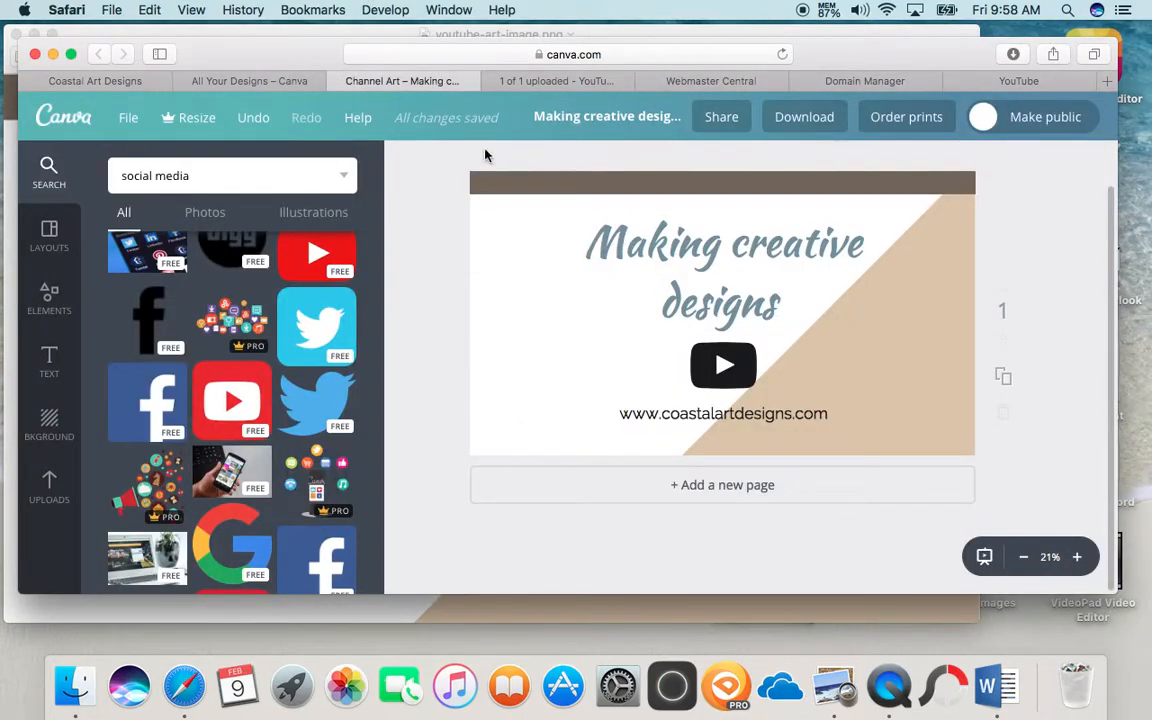
click(250, 81)
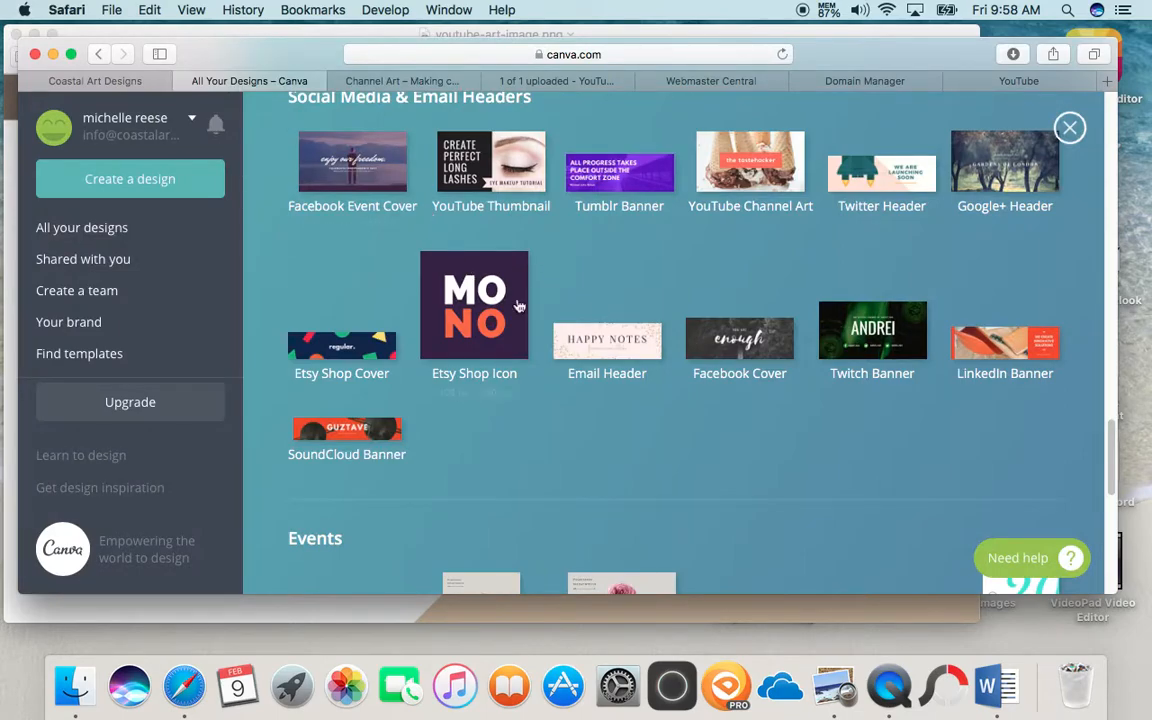
scroll(497, 290, up, 5)
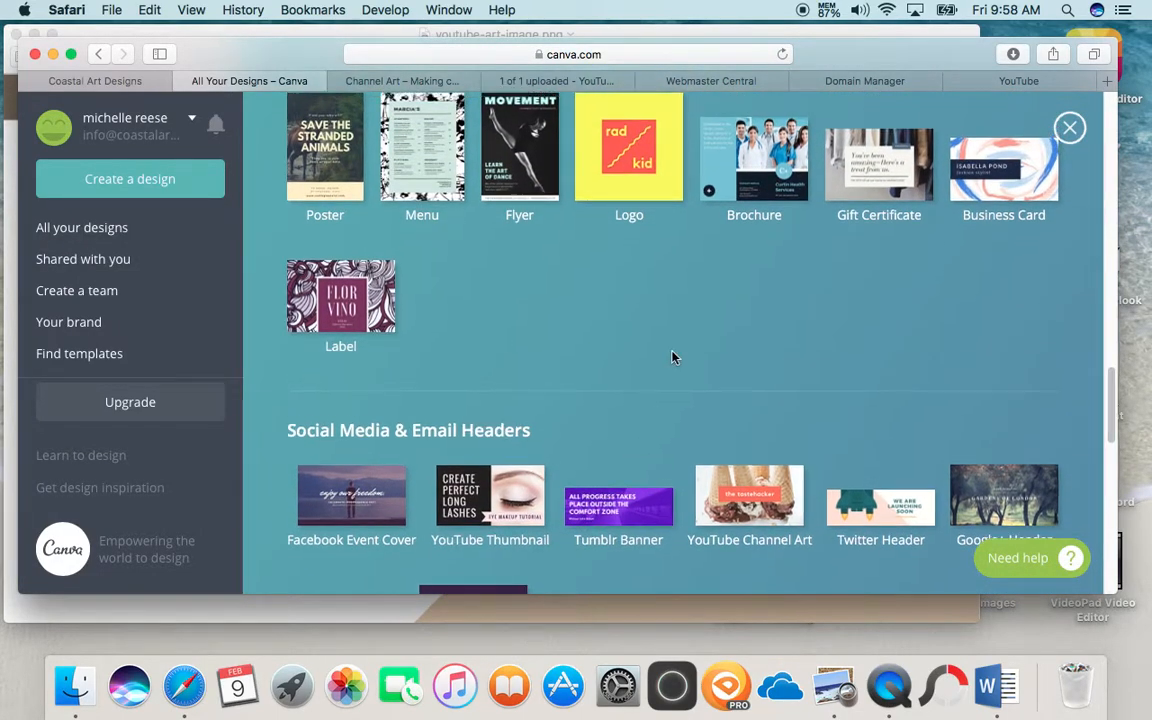
scroll(673, 357, up, 5)
scroll(673, 357, up, 4)
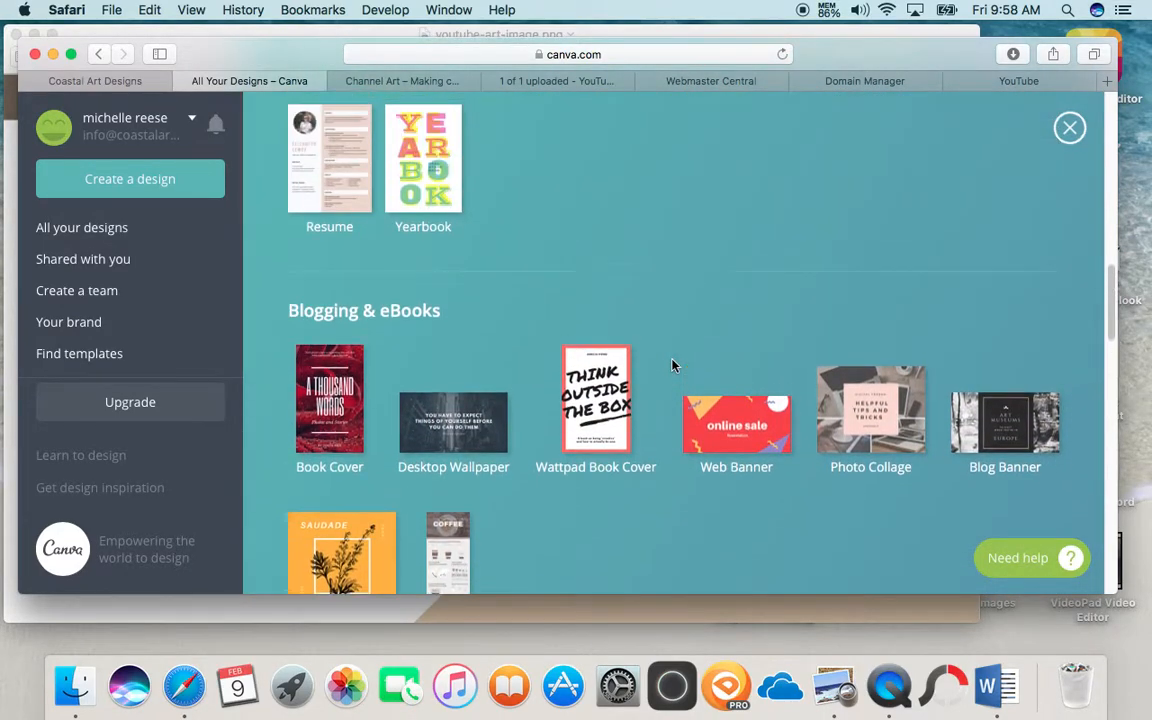
scroll(670, 342, up, 4)
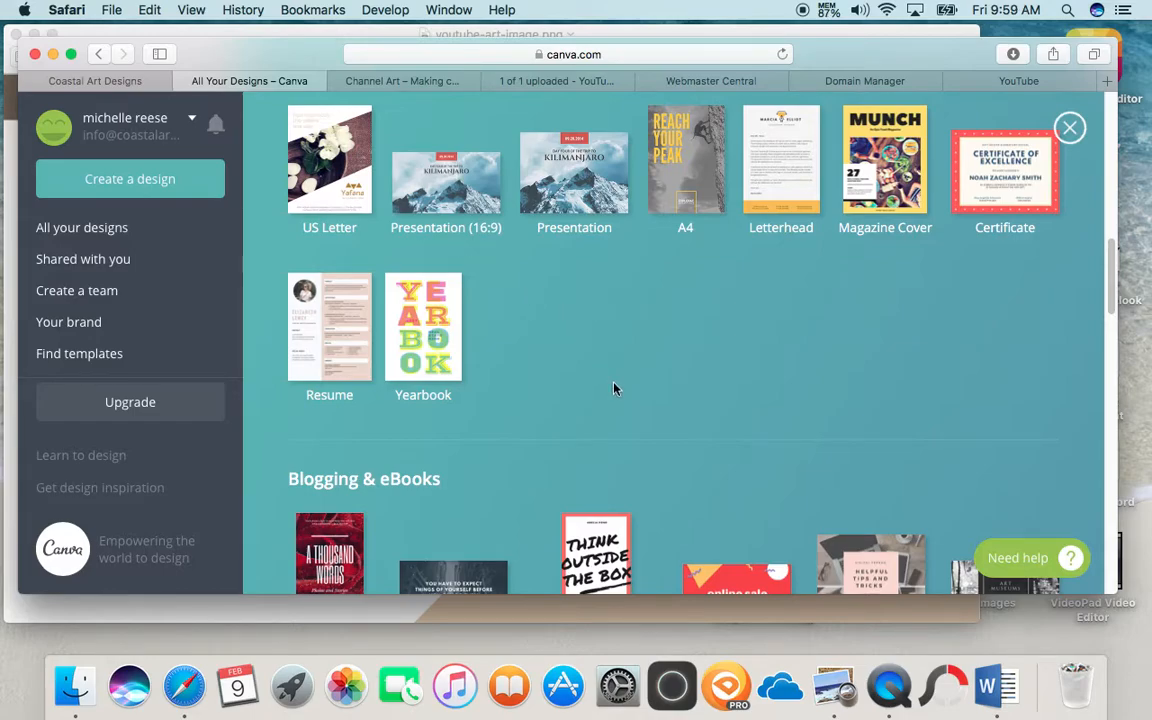
click(457, 190)
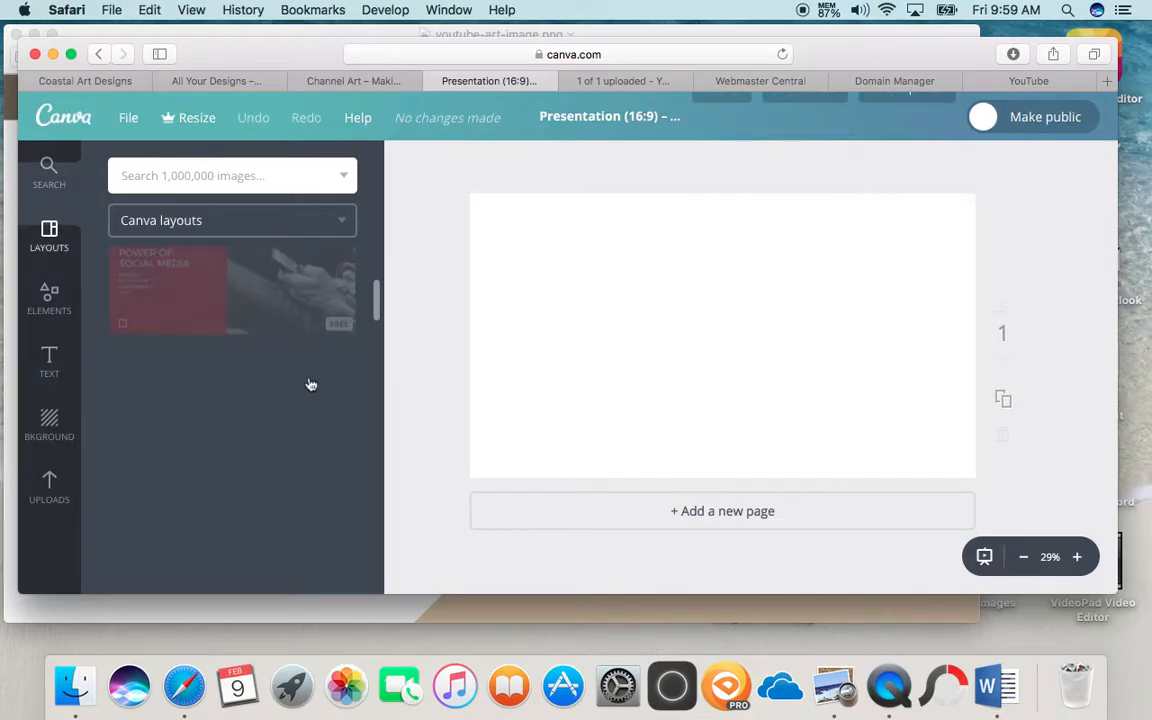
- Browse the Canva layouts and examine the pages of the Product Presentation set
scroll(310, 385, down, 10)
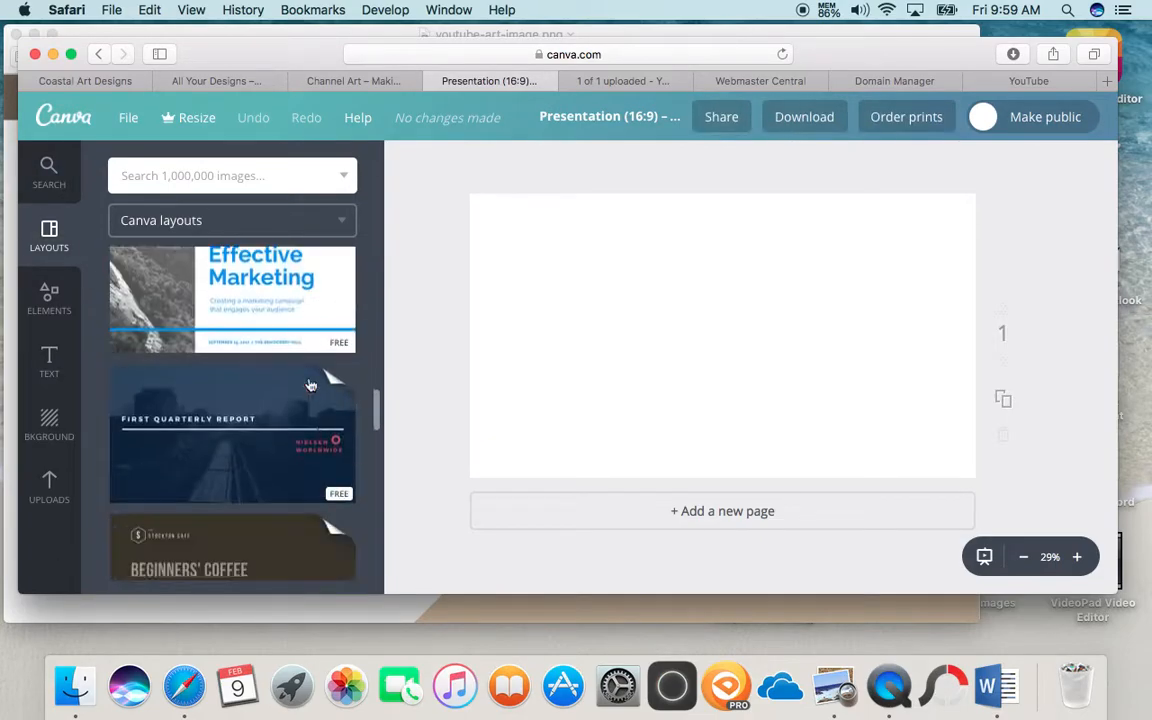
scroll(310, 385, down, 8)
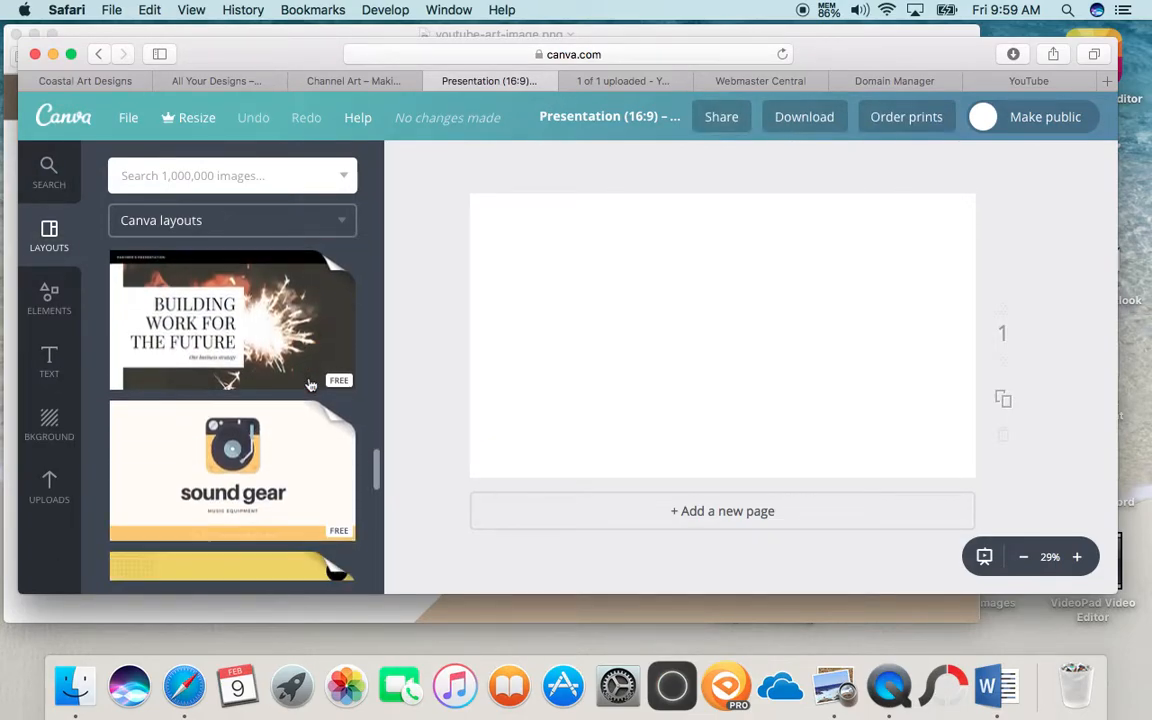
scroll(310, 385, down, 5)
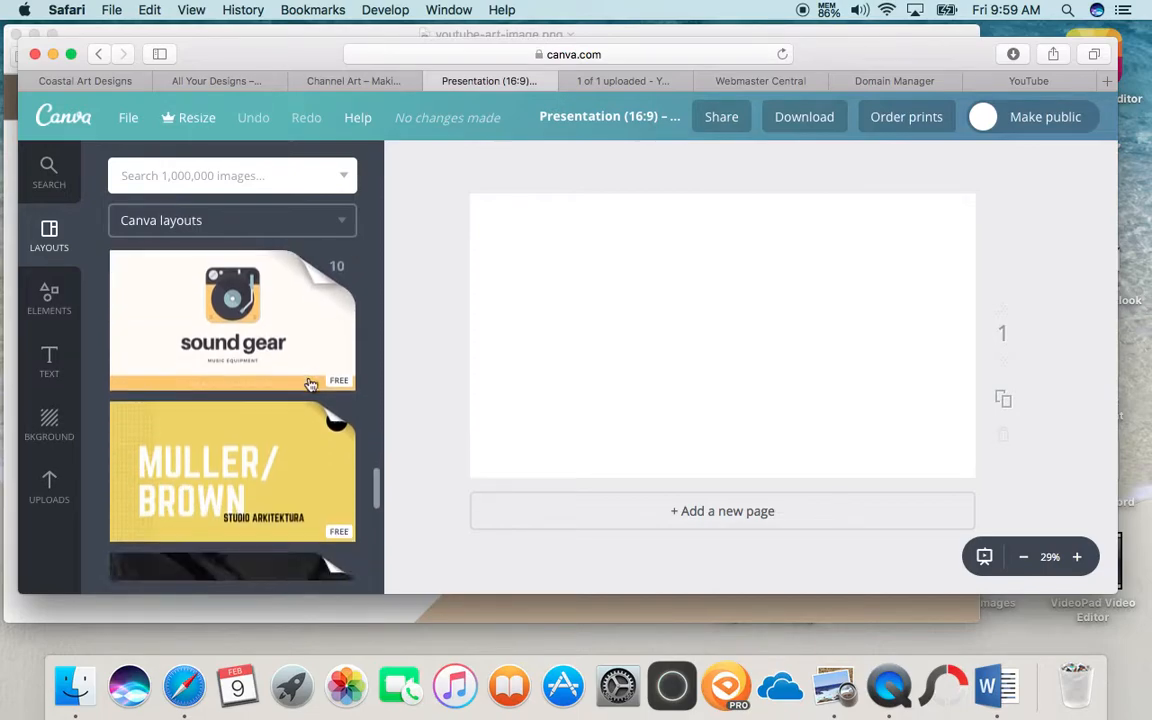
click(247, 338)
scroll(275, 443, down, 5)
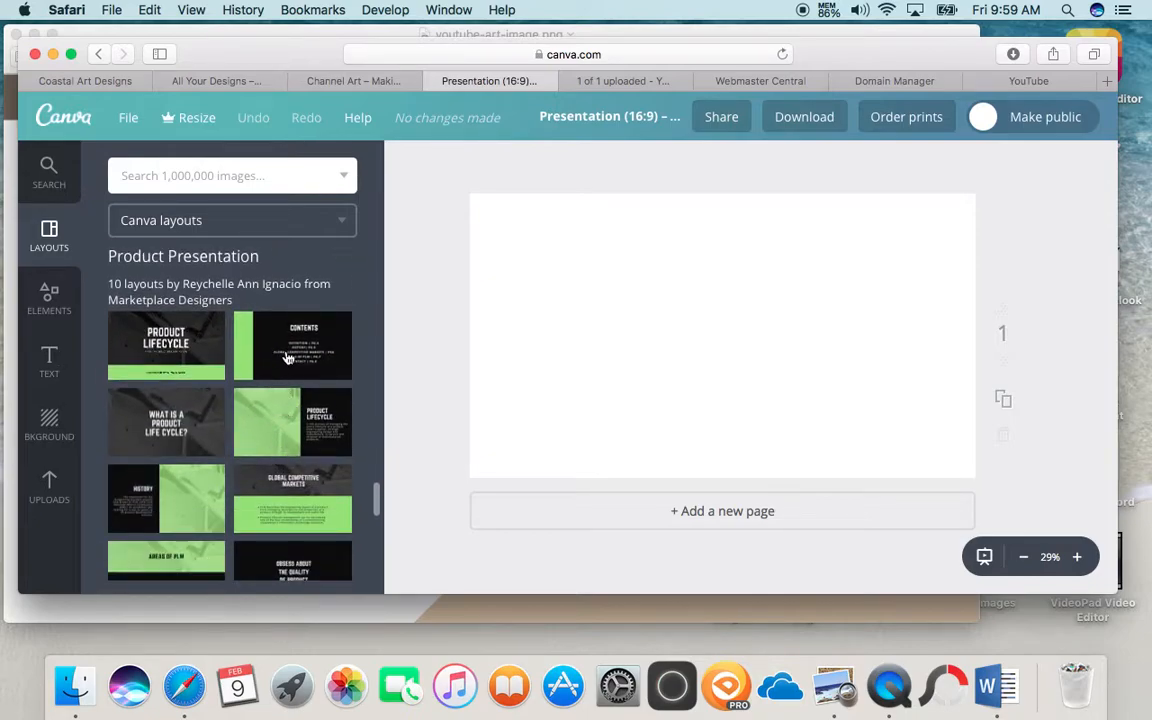
scroll(257, 438, down, 5)
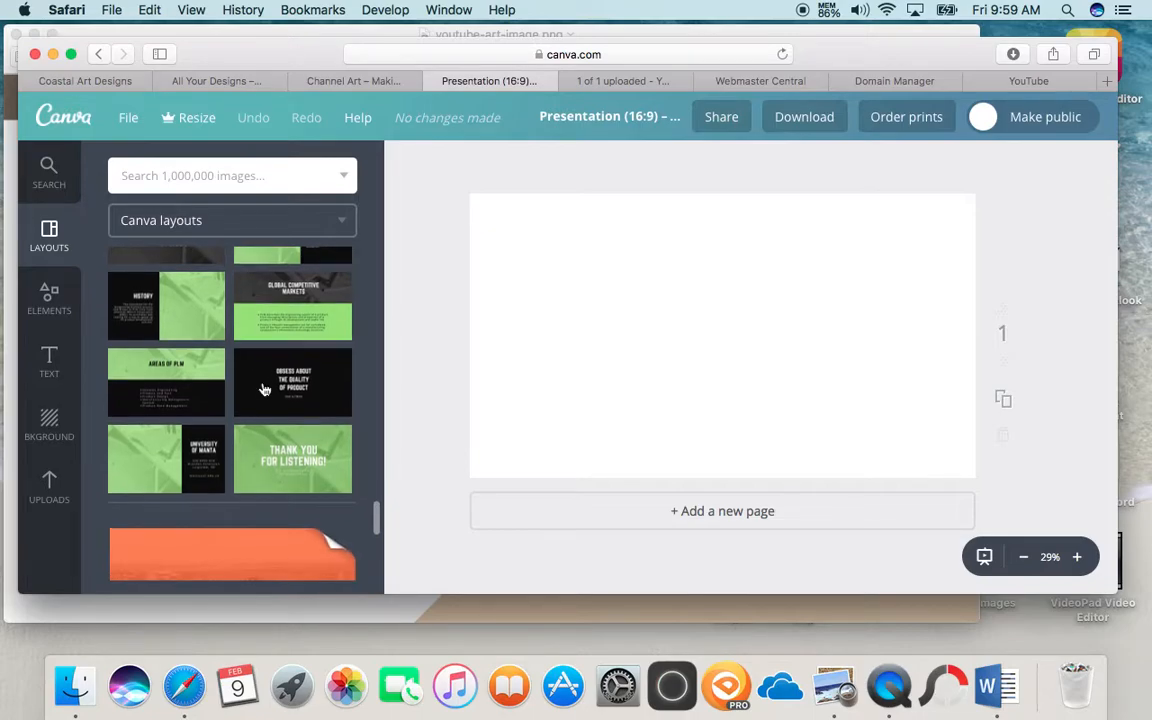
scroll(264, 389, down, 1)
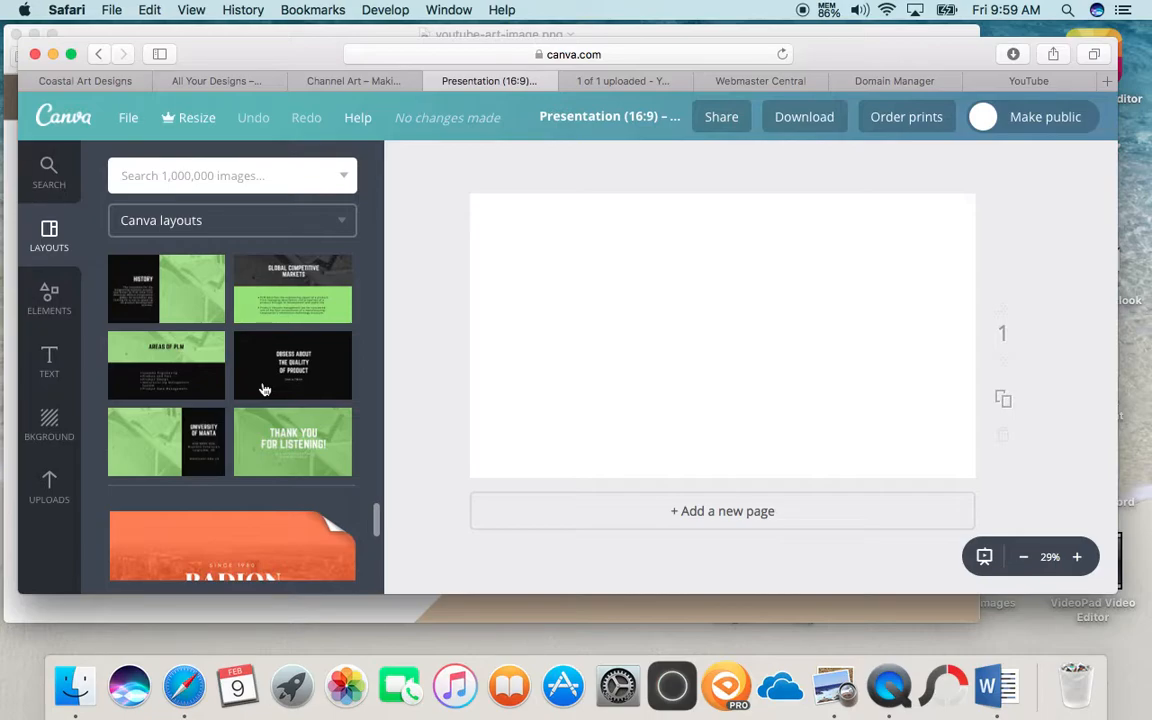
- Expand the Green and White Minimalist Marketing Proposal Presentation layout set and look over its pages
scroll(262, 405, down, 10)
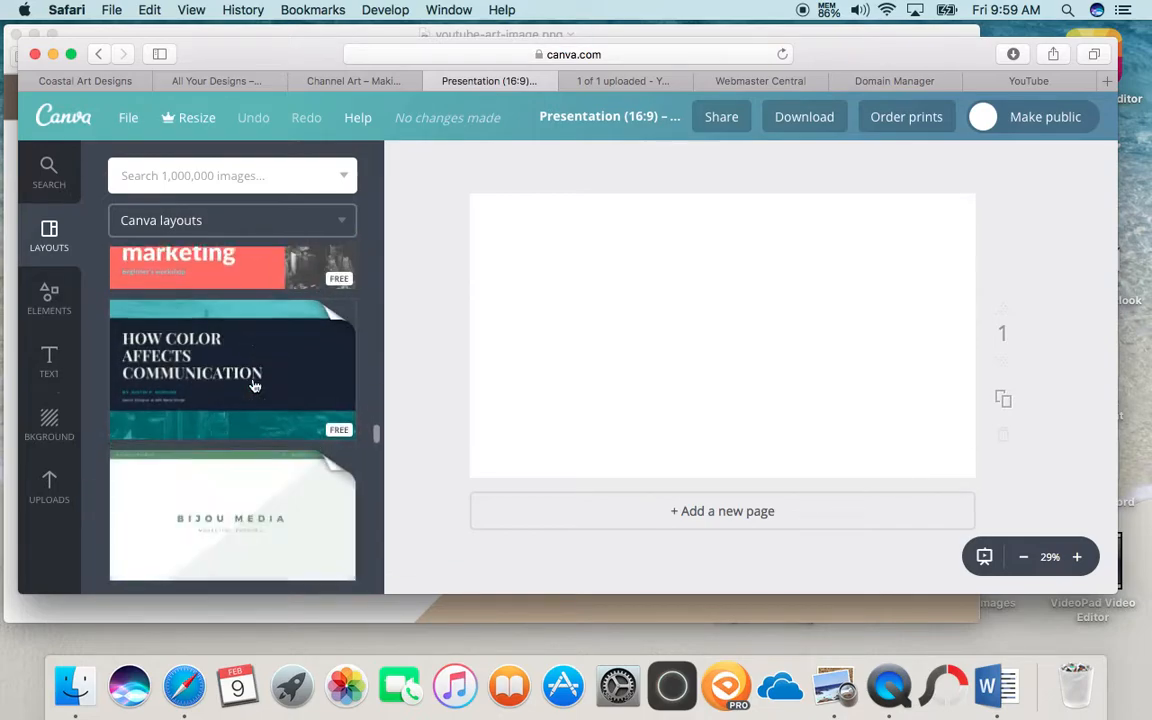
scroll(254, 386, down, 2)
click(241, 443)
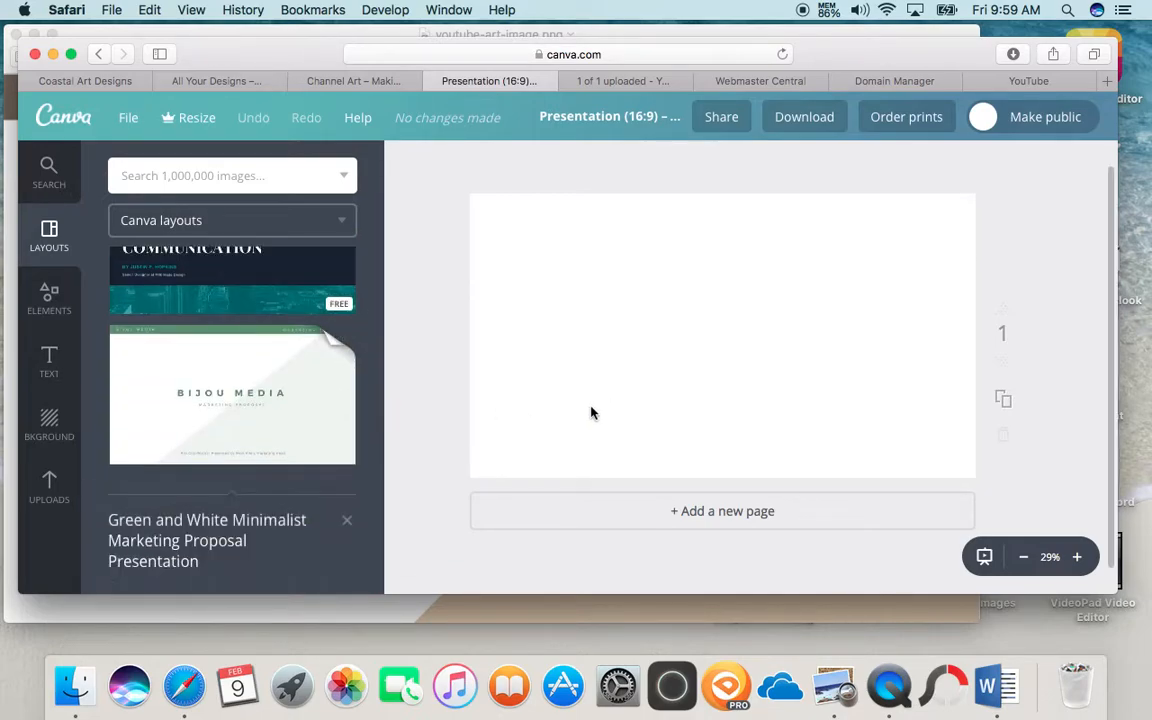
scroll(275, 405, down, 5)
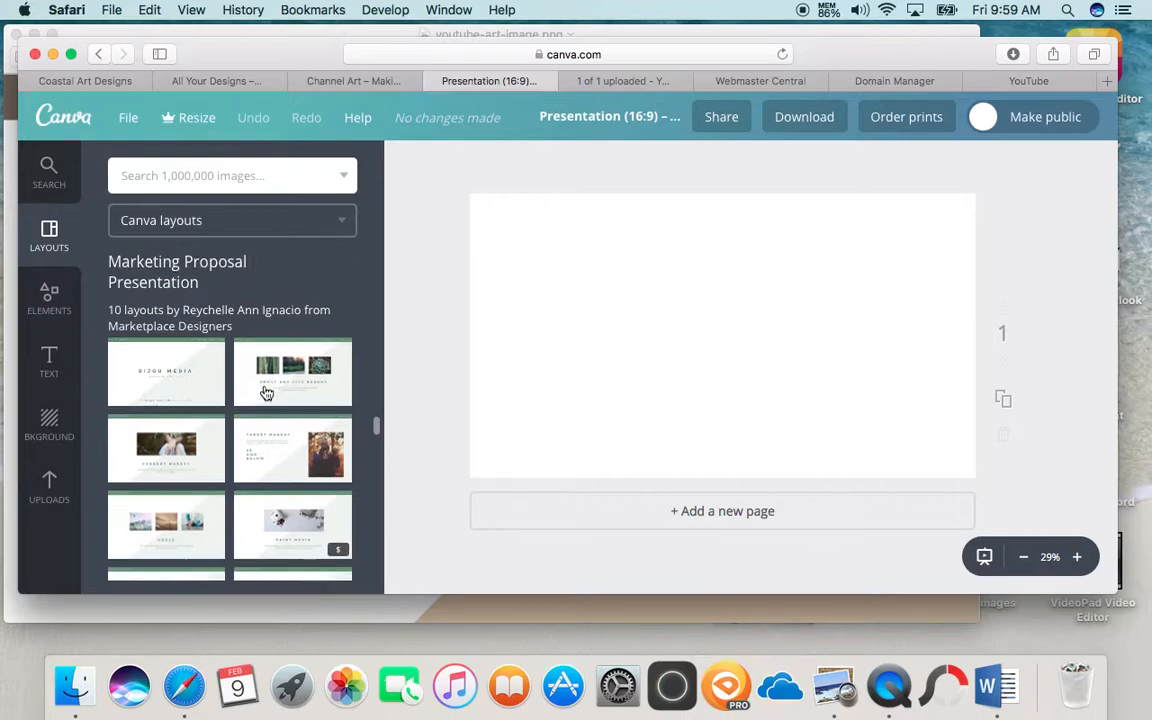
scroll(265, 400, down, 8)
scroll(257, 394, up, 4)
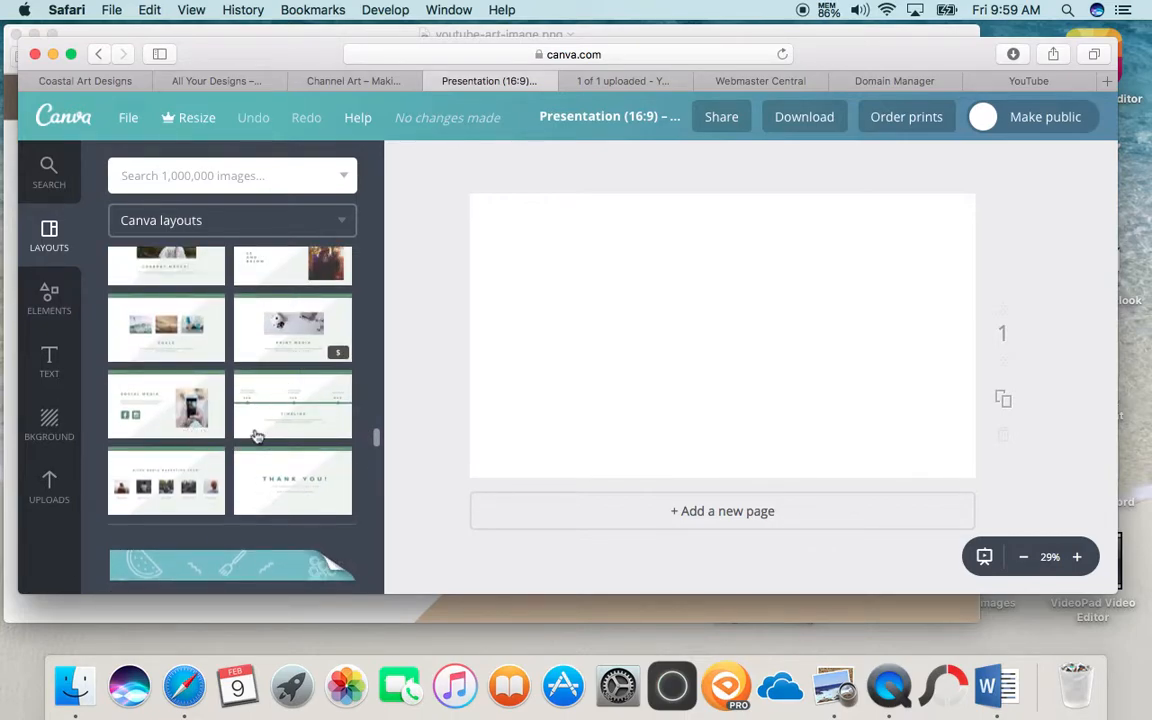
click(257, 436)
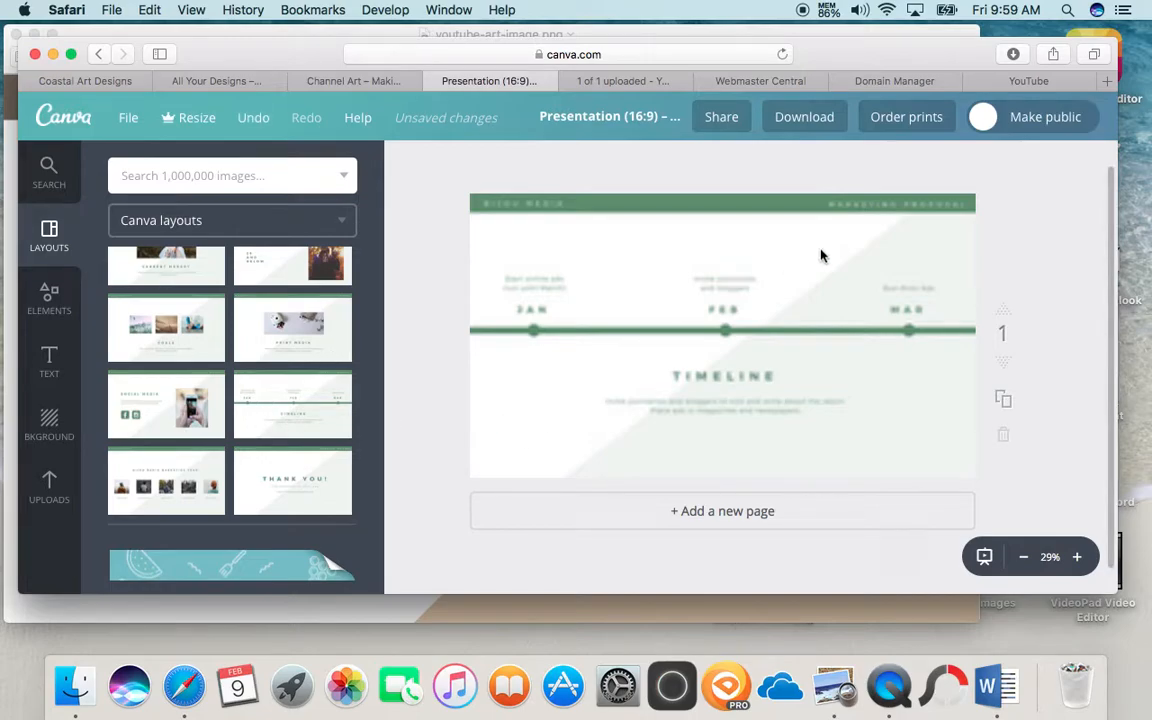
click(250, 118)
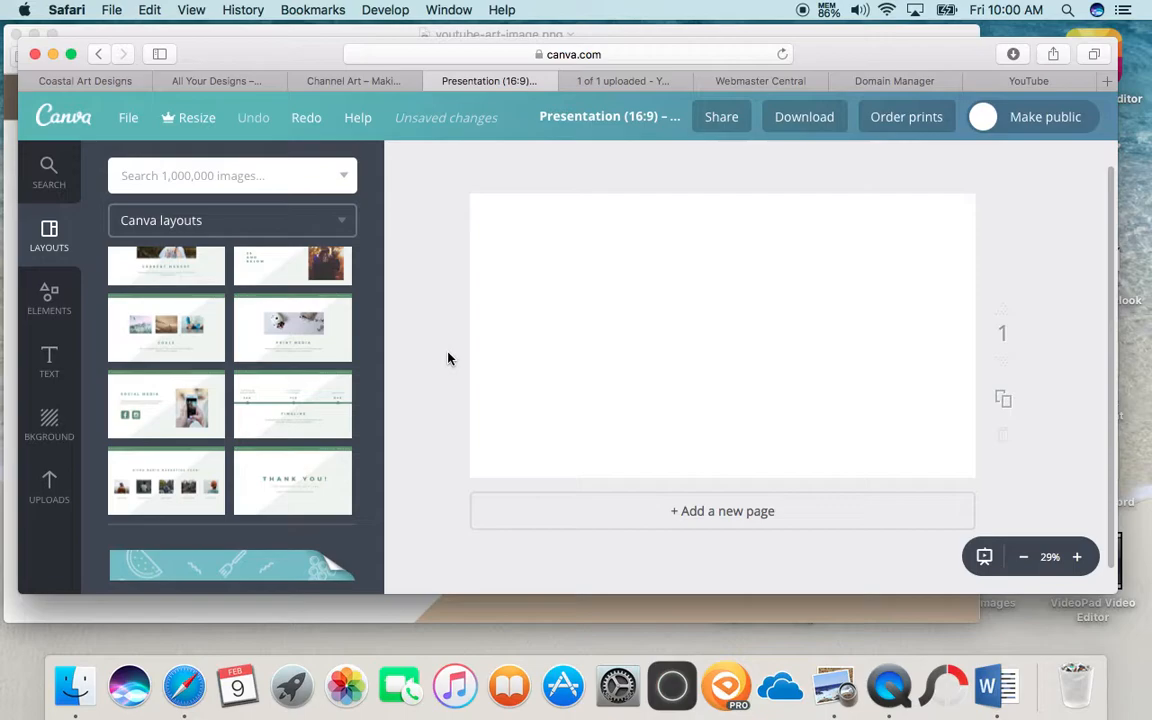
scroll(284, 362, up, 2)
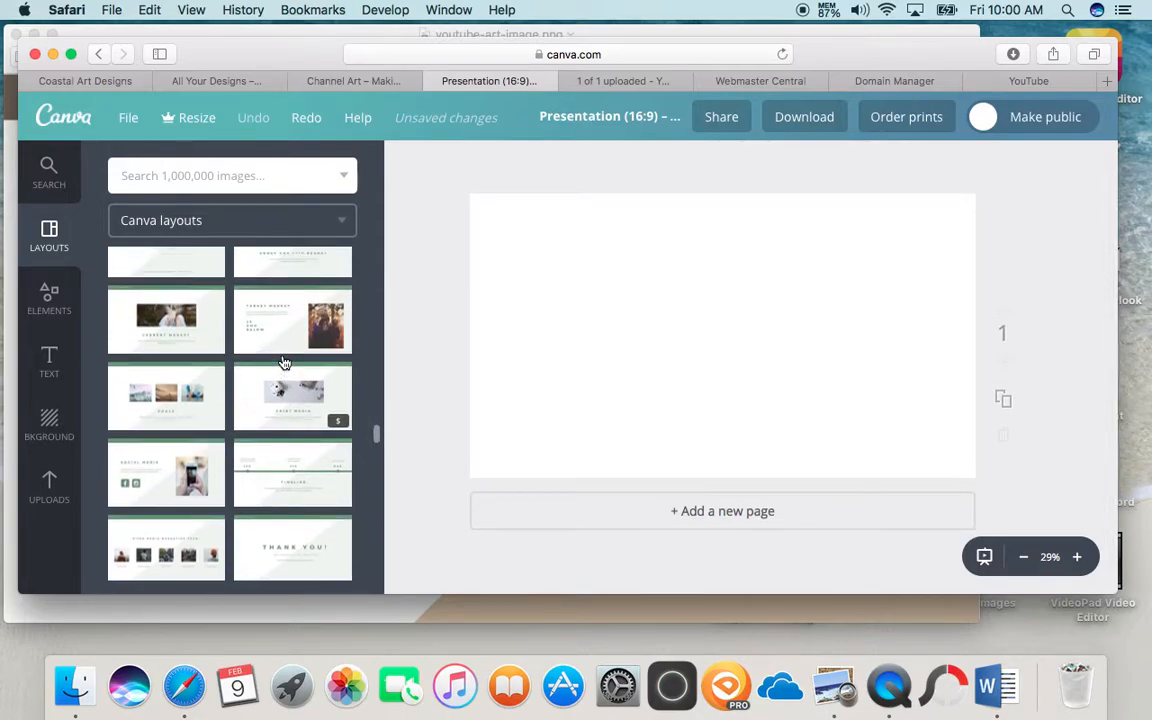
scroll(284, 370, down, 2)
- Apply the Print Media layout to the blank page and delete its camera photo
click(282, 362)
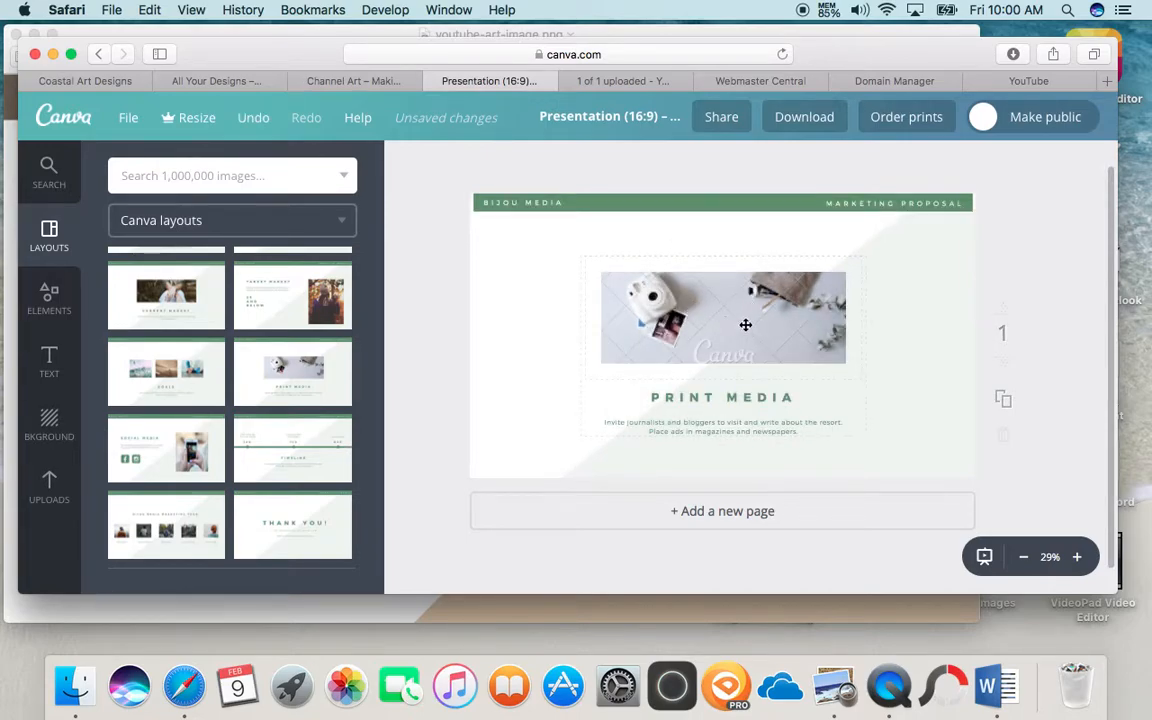
click(898, 262)
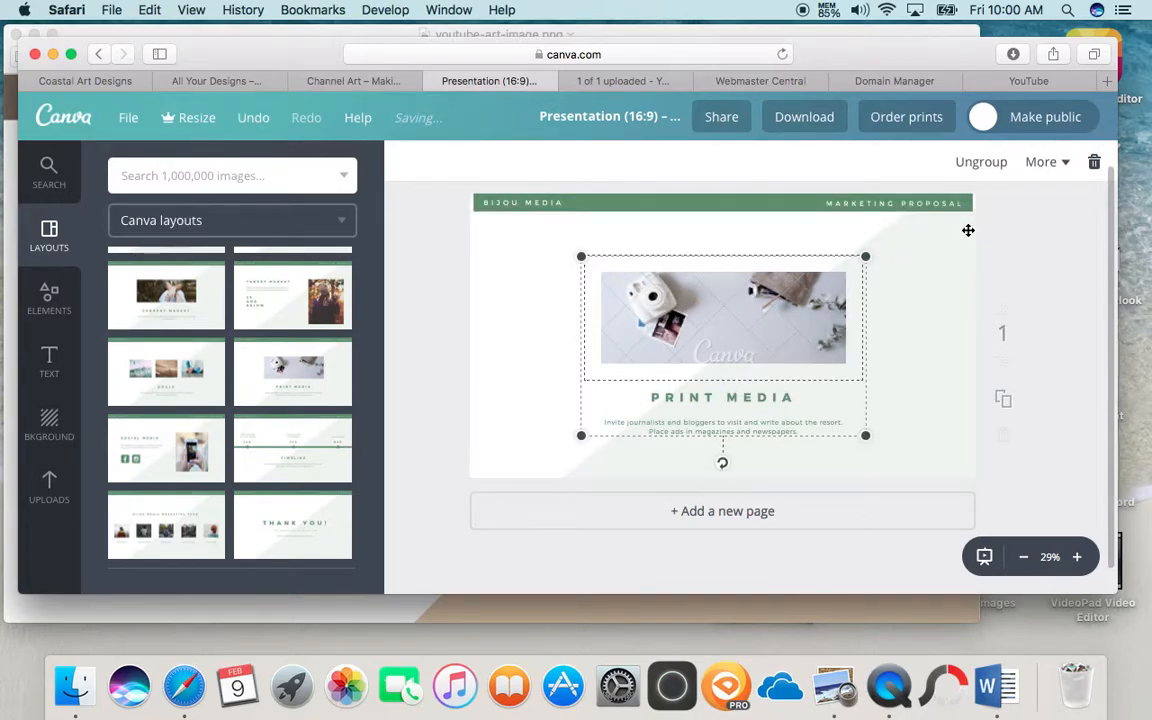
click(1094, 161)
click(1010, 217)
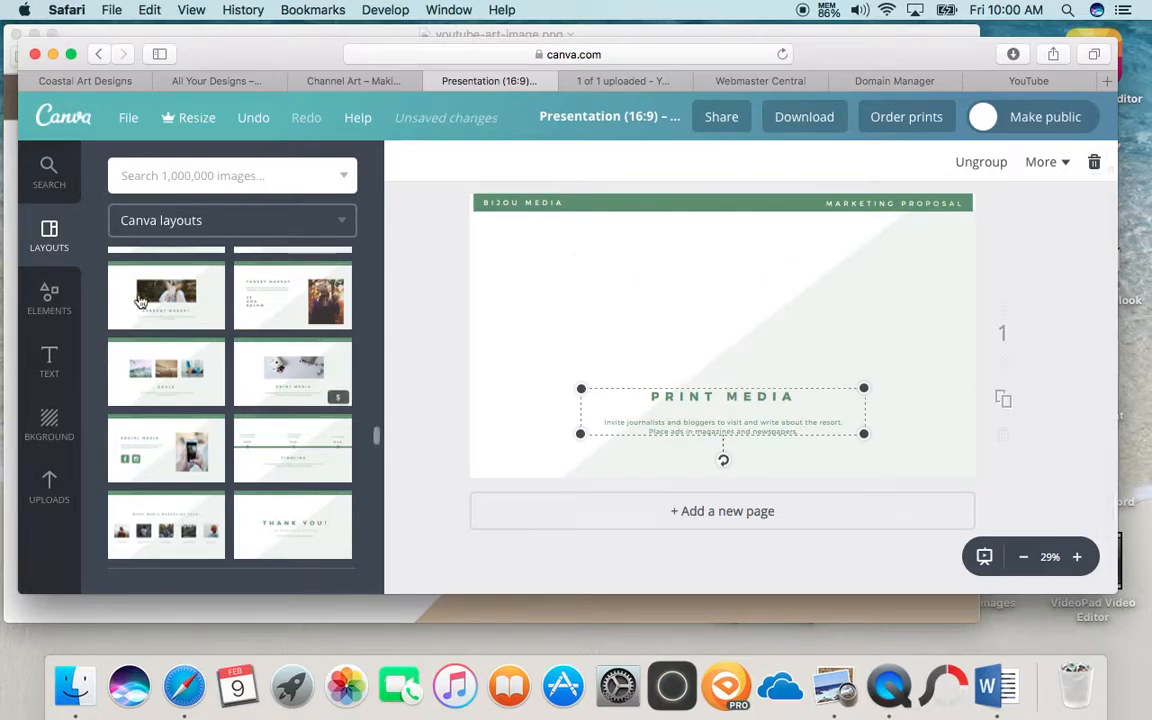
- Add the uploaded black-and-white coastal photo framed by trees to the page, centred above the Print Media heading
click(44, 484)
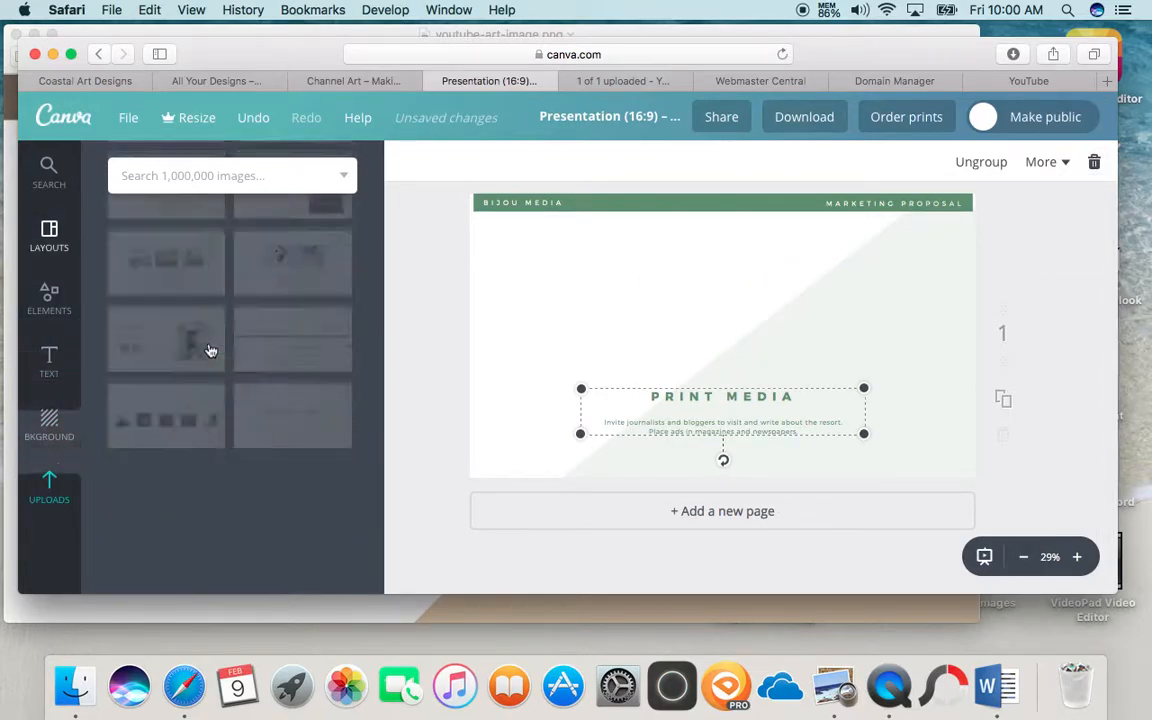
scroll(229, 384, down, 3)
scroll(229, 384, down, 5)
scroll(286, 500, down, 3)
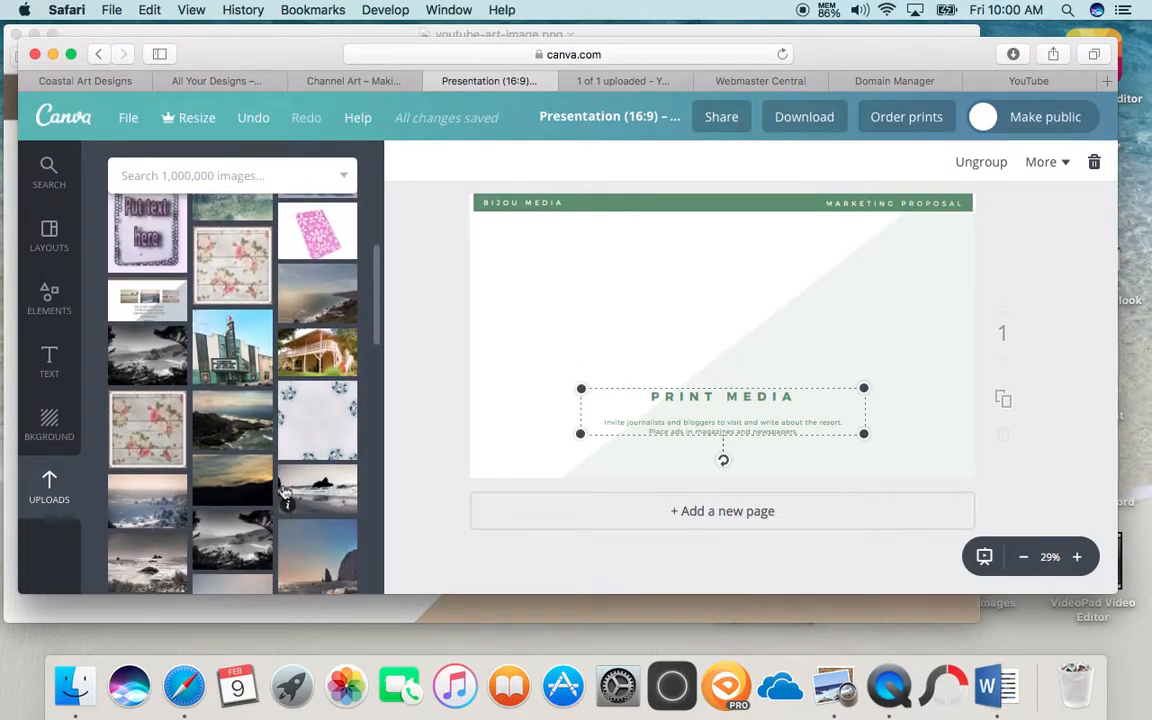
scroll(246, 422, down, 1)
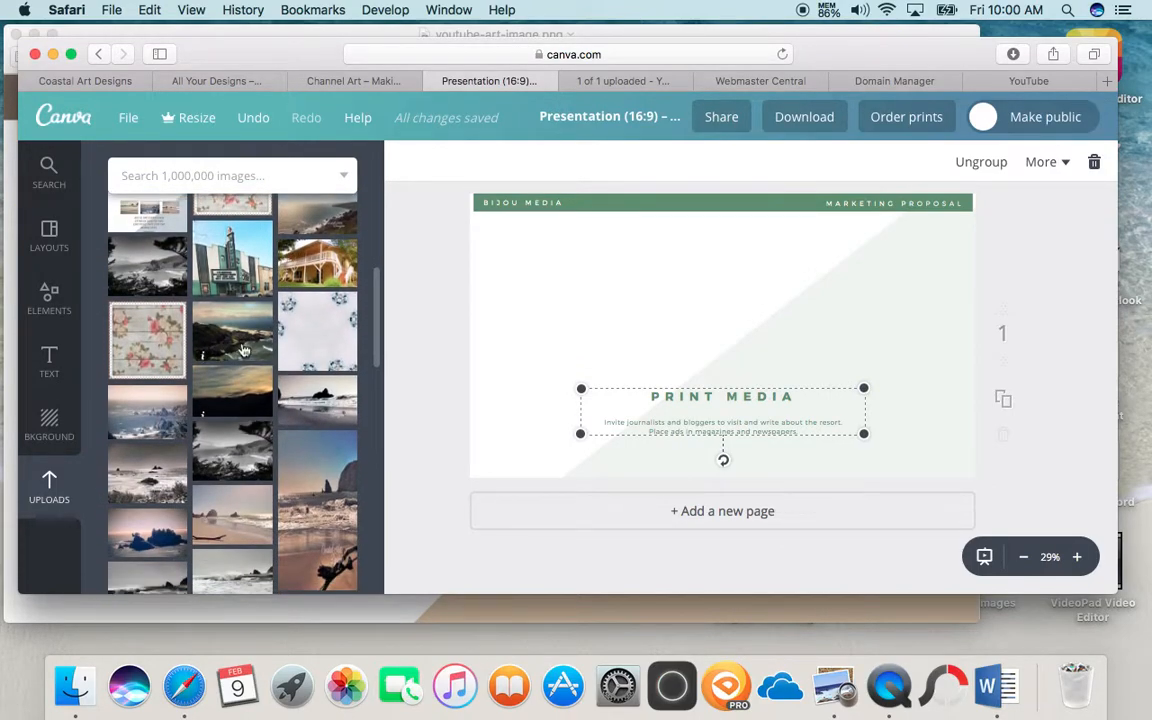
scroll(229, 411, down, 1)
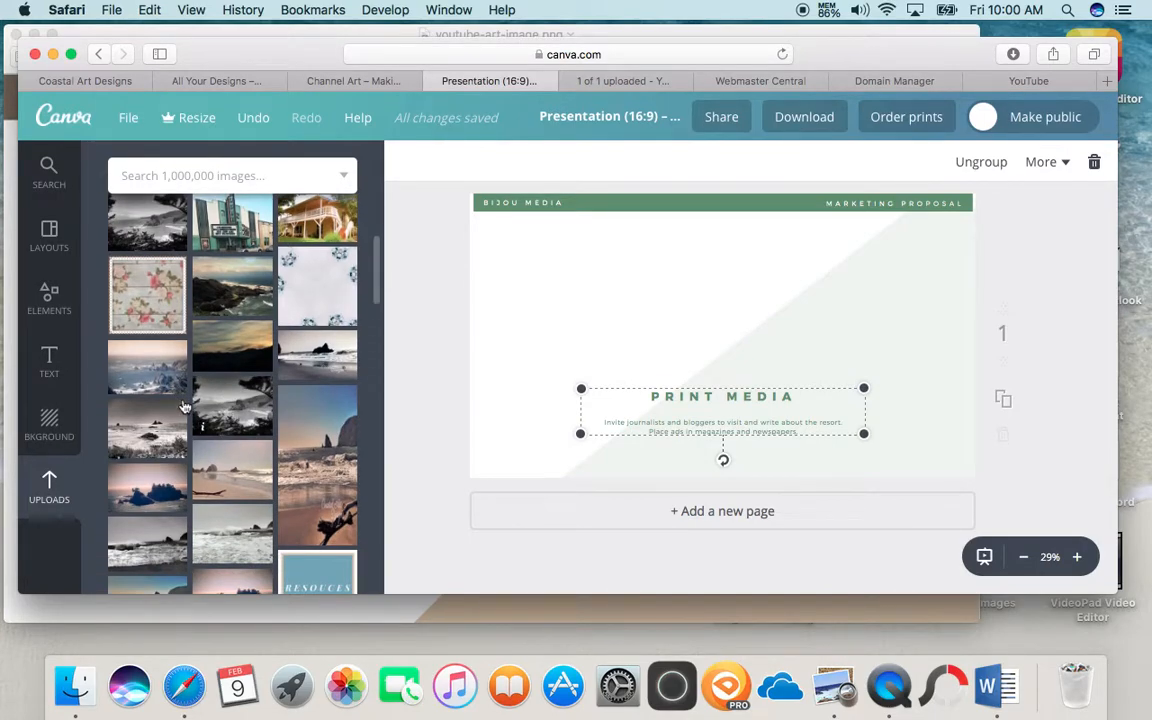
drag(214, 399, 651, 336)
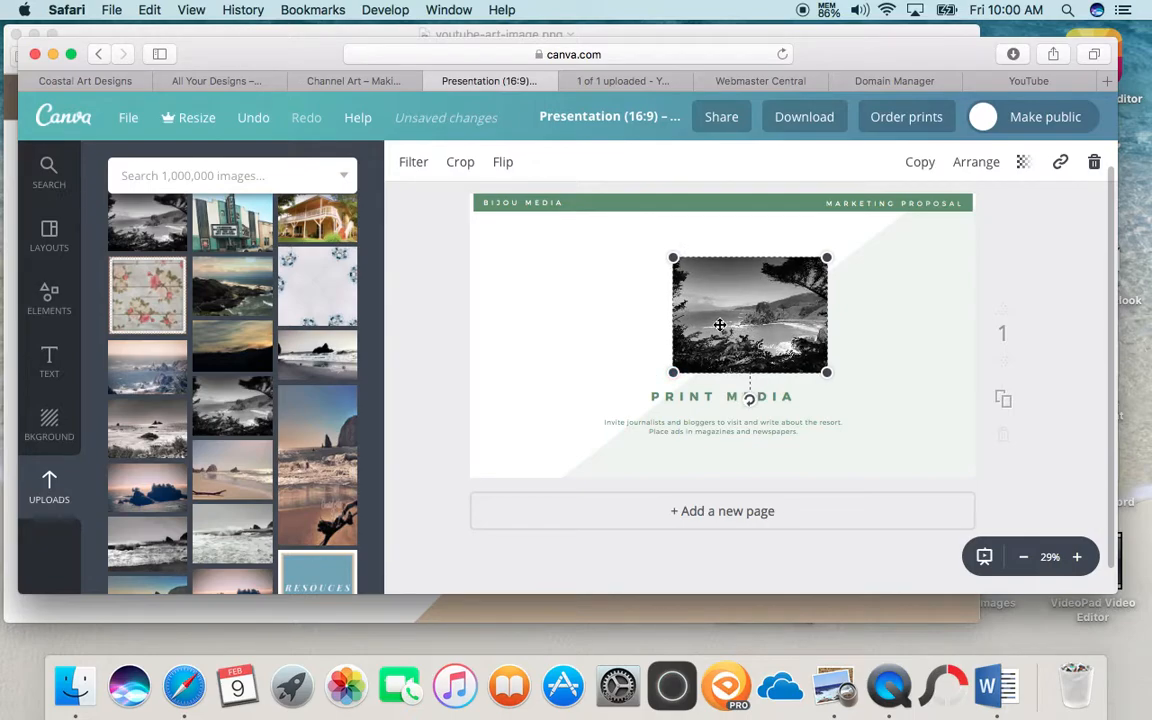
drag(711, 312, 684, 290)
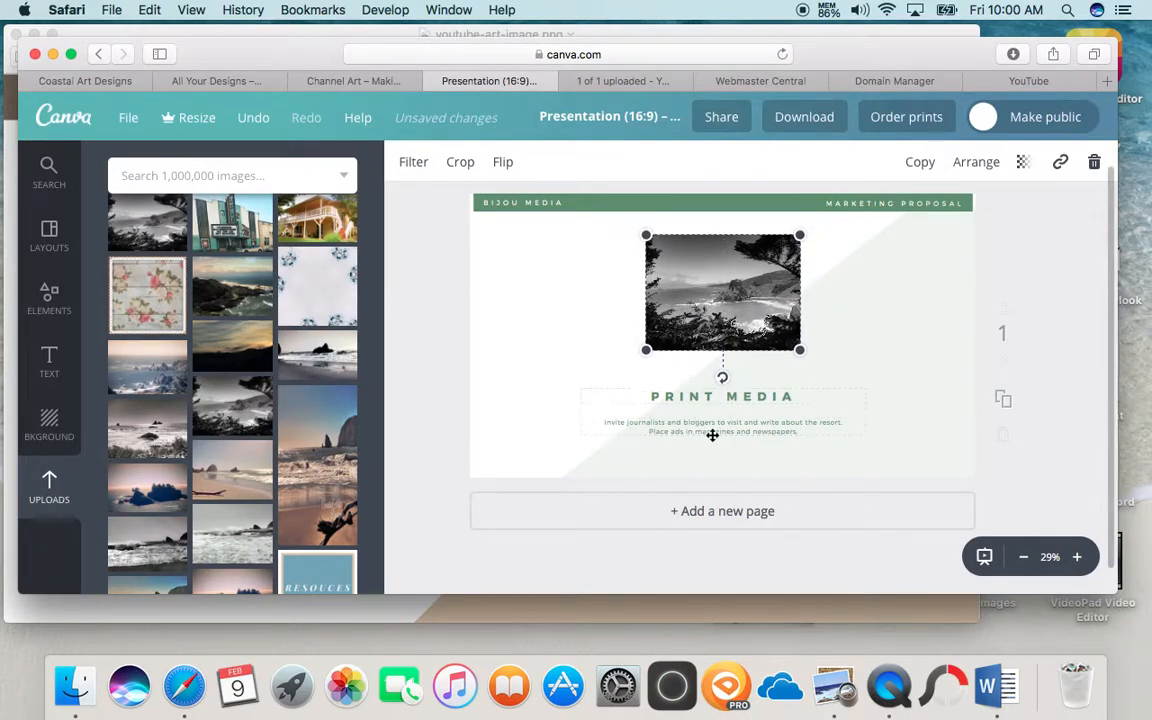
- Undo the added photo and the Print Media layout to return the page to blank
click(695, 210)
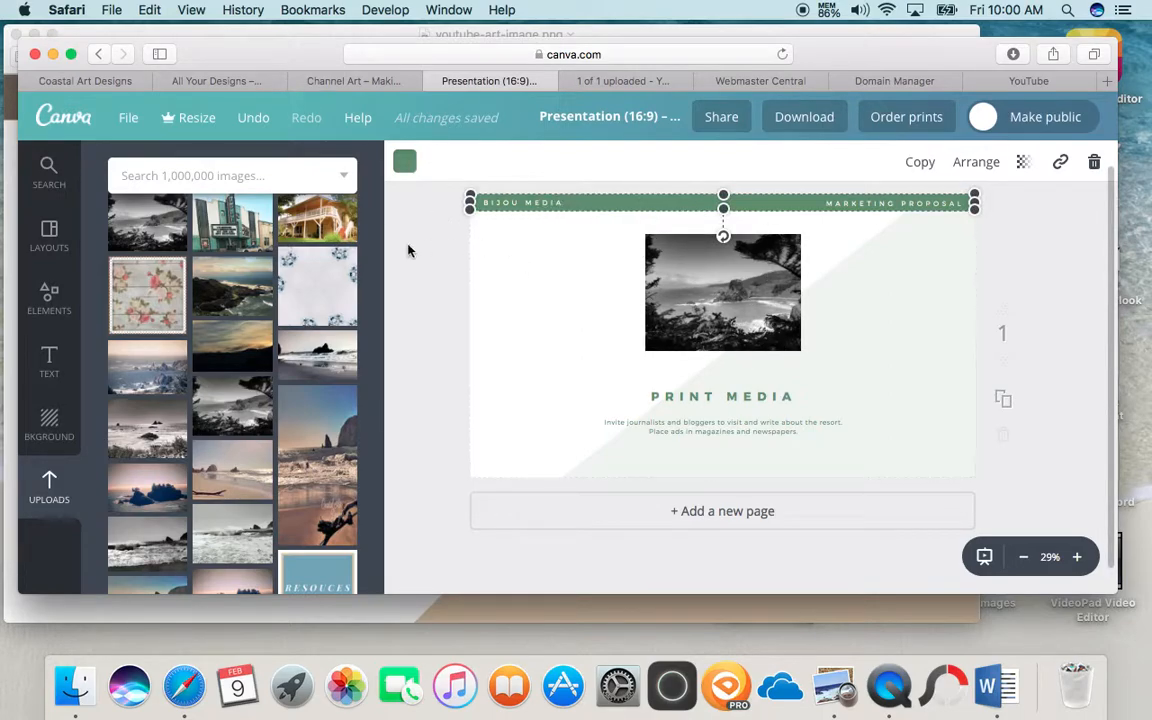
scroll(300, 215, up, 2)
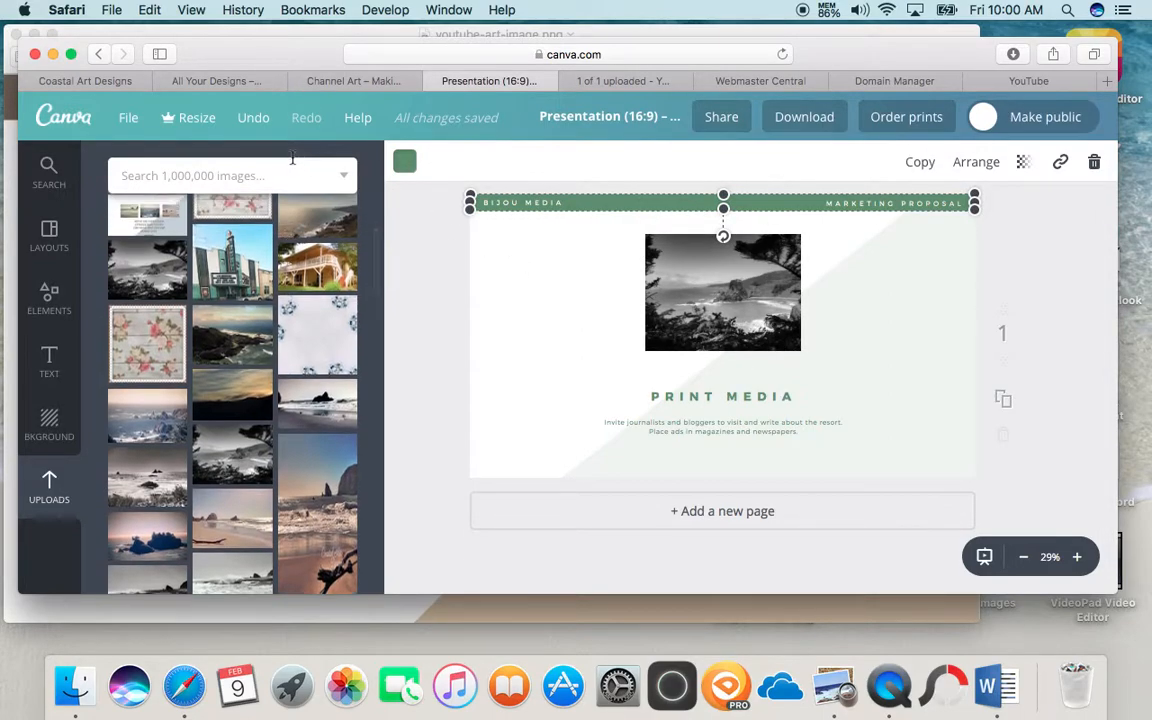
click(250, 117)
click(250, 117)
click(252, 117)
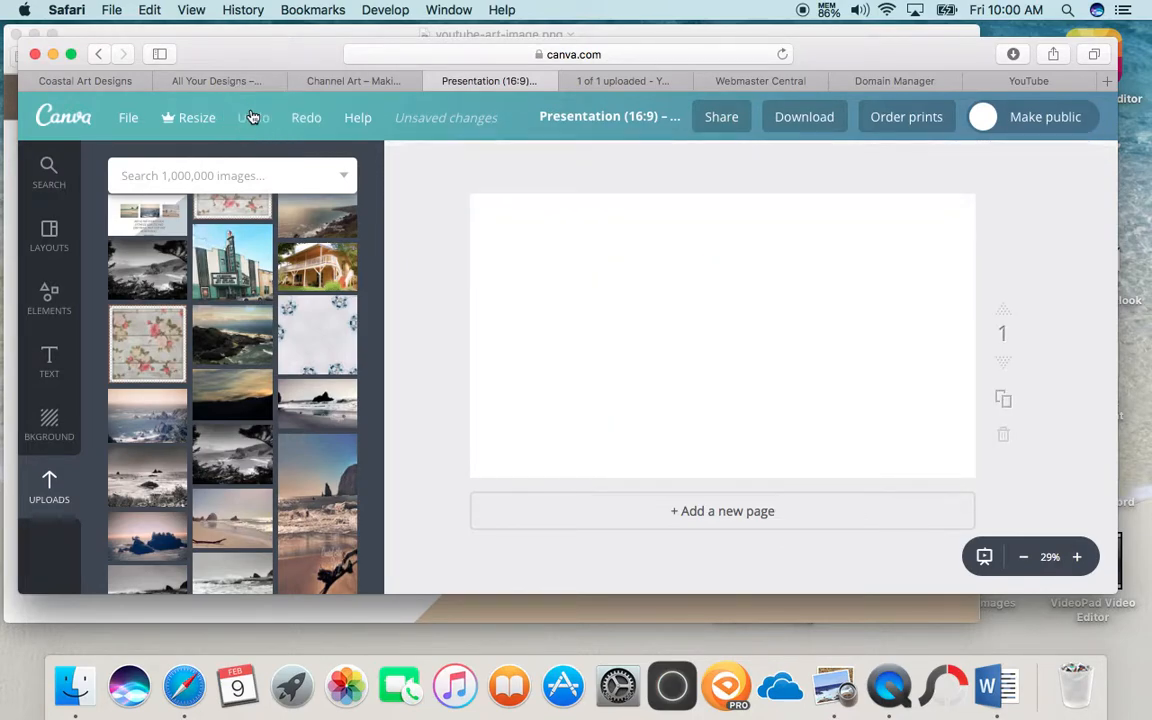
- Add the uploaded newsletter image with the envelope to the blank page and enlarge it to about the page's size
scroll(231, 380, up, 5)
click(158, 283)
drag(613, 399, 502, 460)
drag(827, 279, 989, 186)
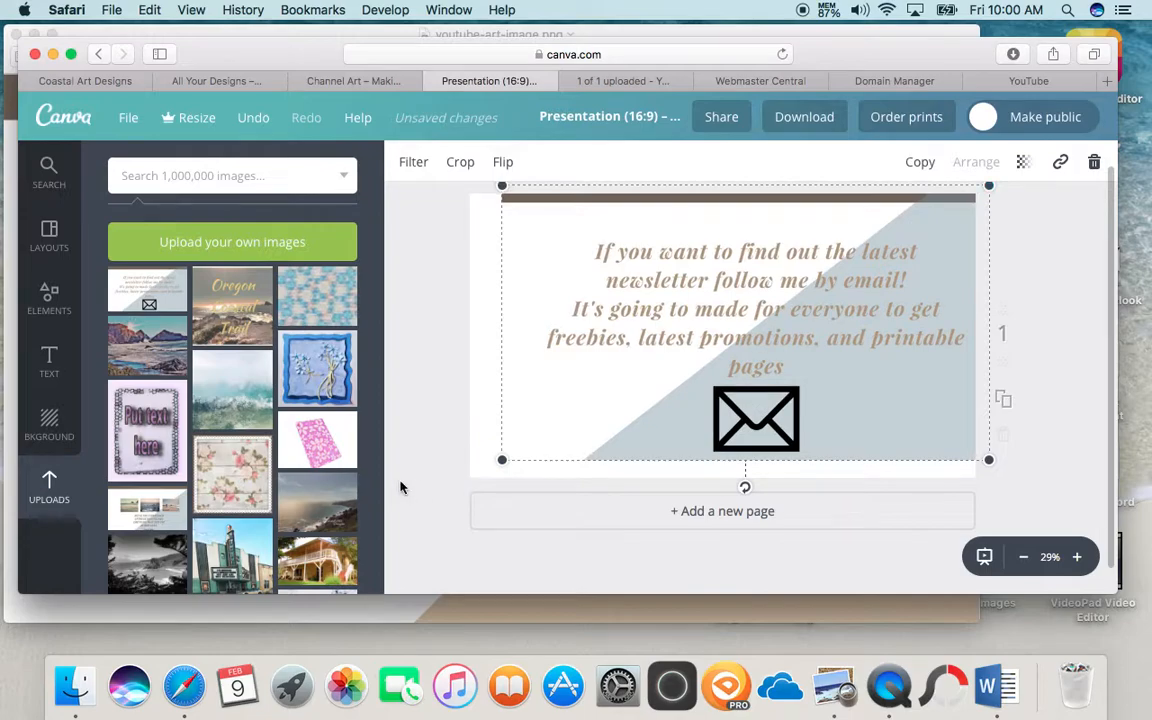
drag(502, 459, 465, 471)
drag(714, 285, 691, 301)
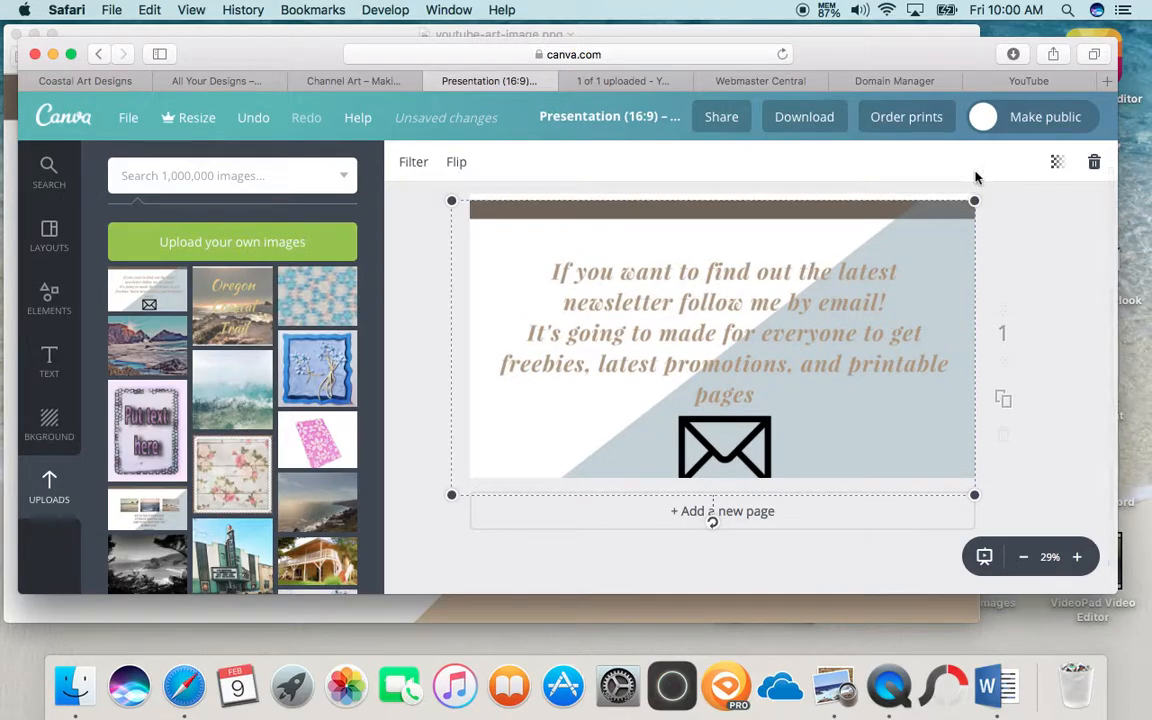
- Fine-tune the newsletter image's size and position so it covers the whole page with the envelope fully inside
drag(972, 198, 977, 183)
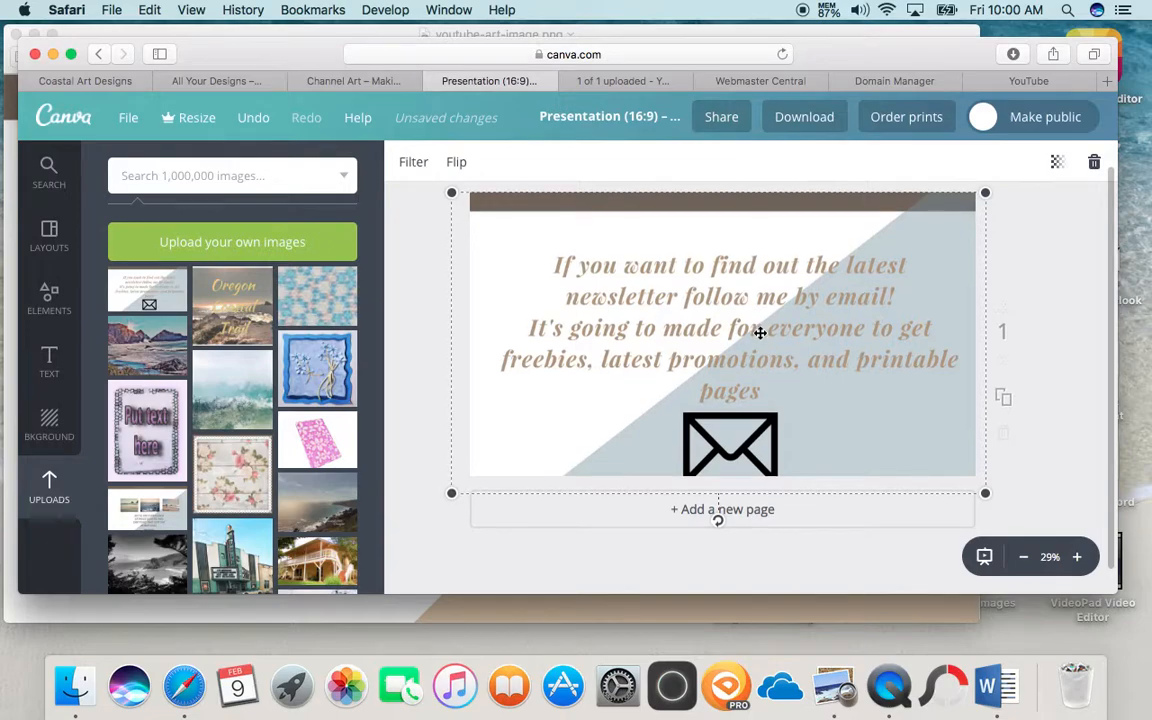
scroll(760, 334, down, 1)
mouse_move(918, 400)
mouse_down()
mouse_move(918, 386)
mouse_move(915, 404)
mouse_up()
scroll(943, 365, up, 1)
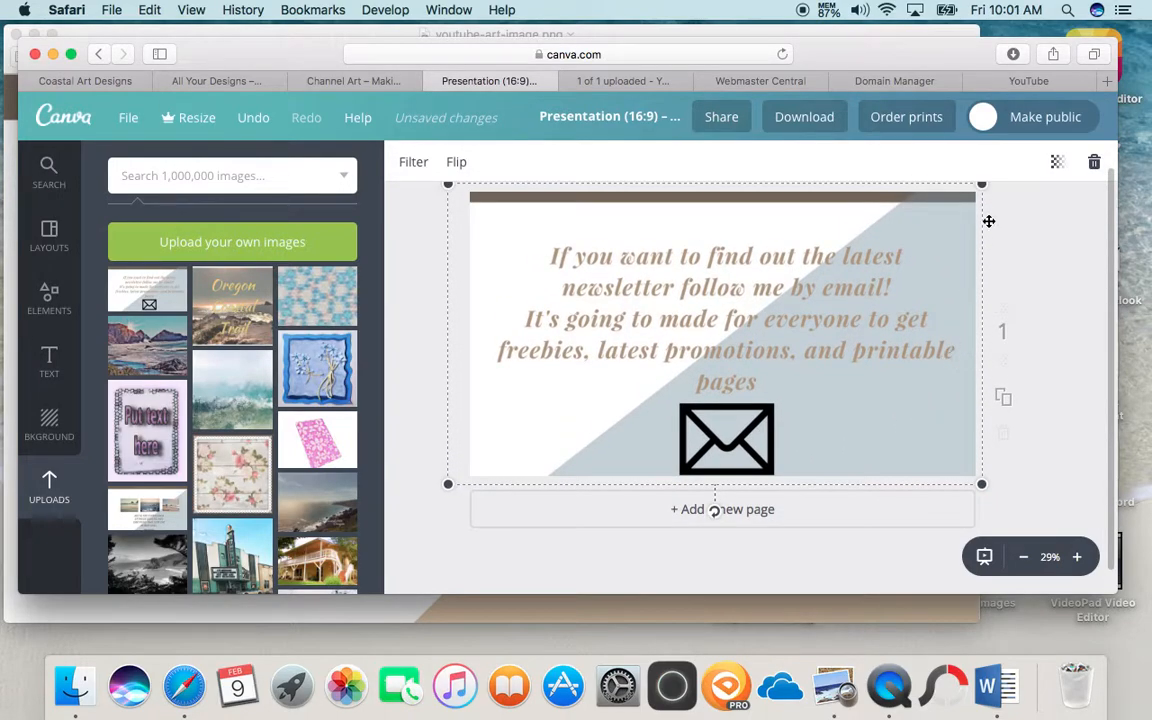
drag(983, 187, 971, 190)
drag(939, 244, 946, 244)
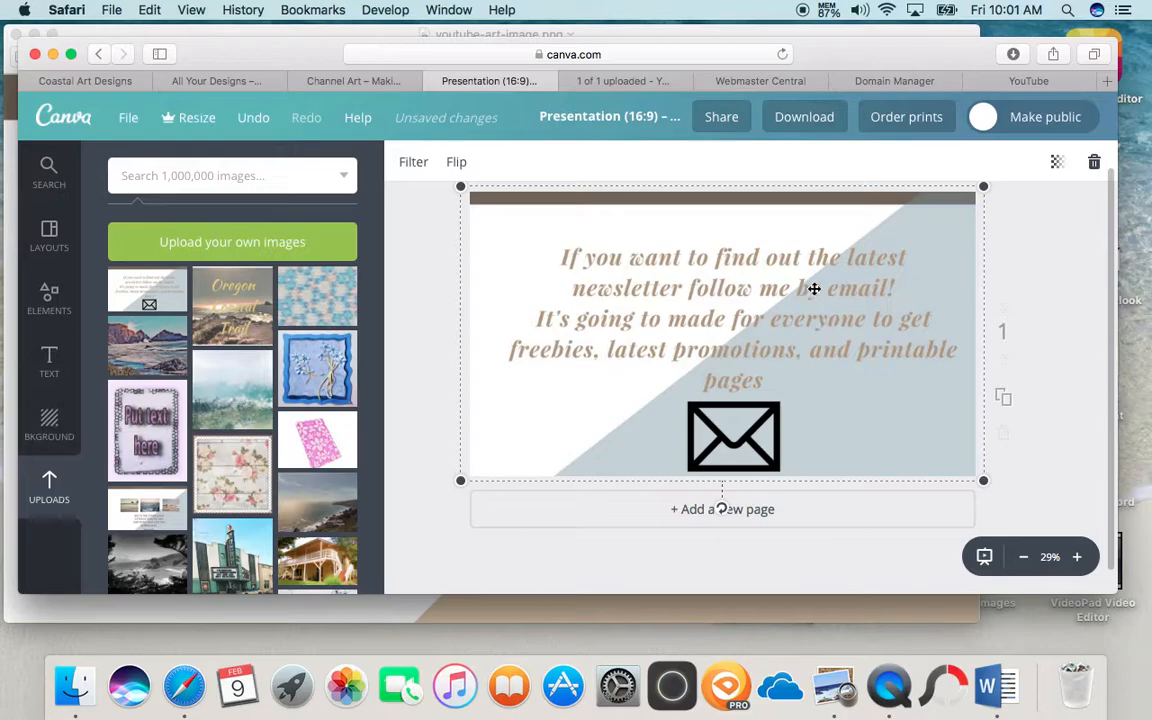
- Look through the download file types, choosing JPG and PNG, and close the options without downloading
click(792, 122)
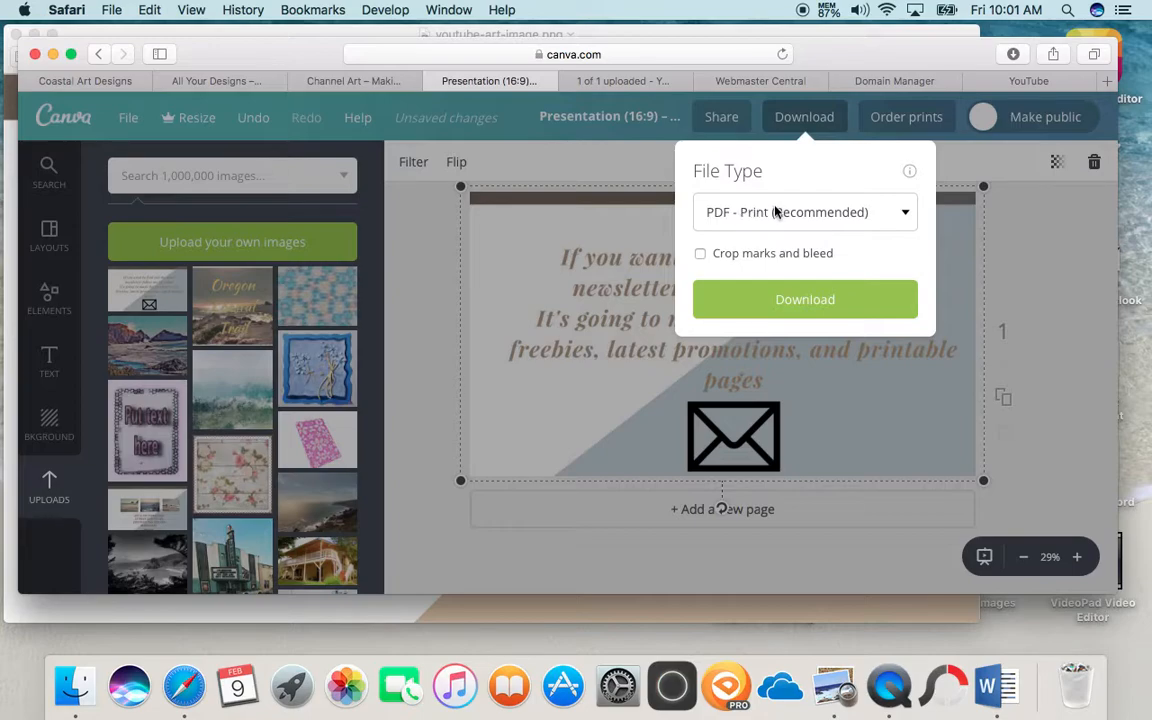
click(776, 213)
click(769, 175)
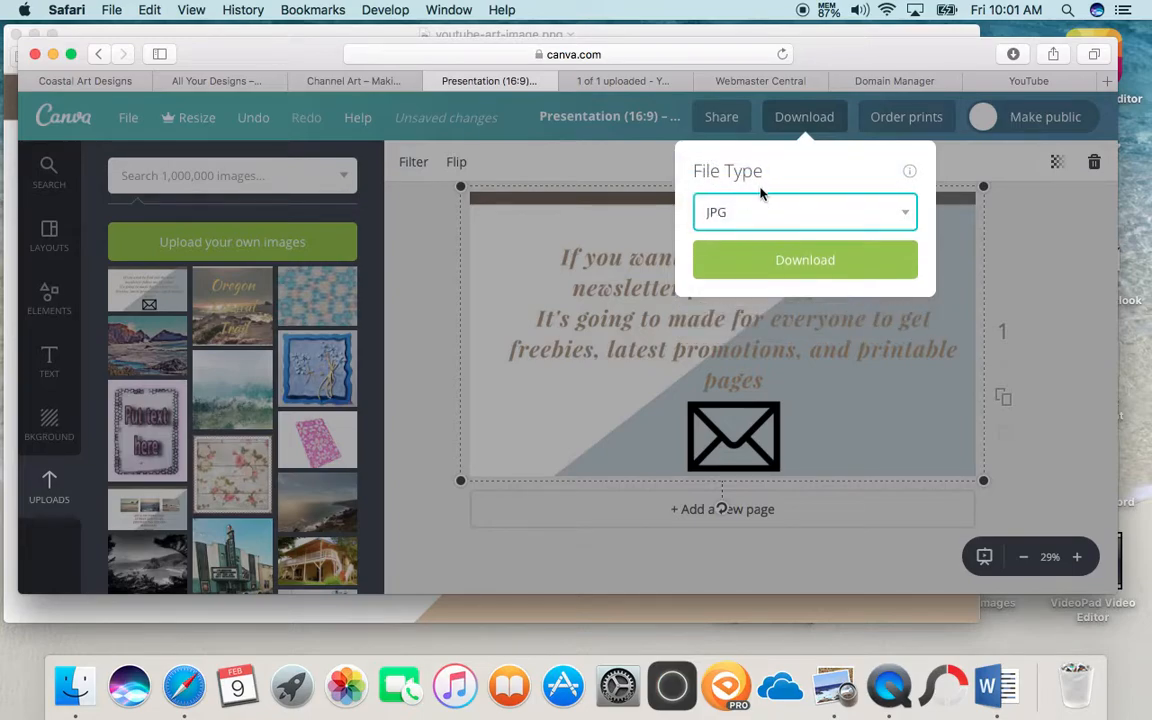
click(772, 206)
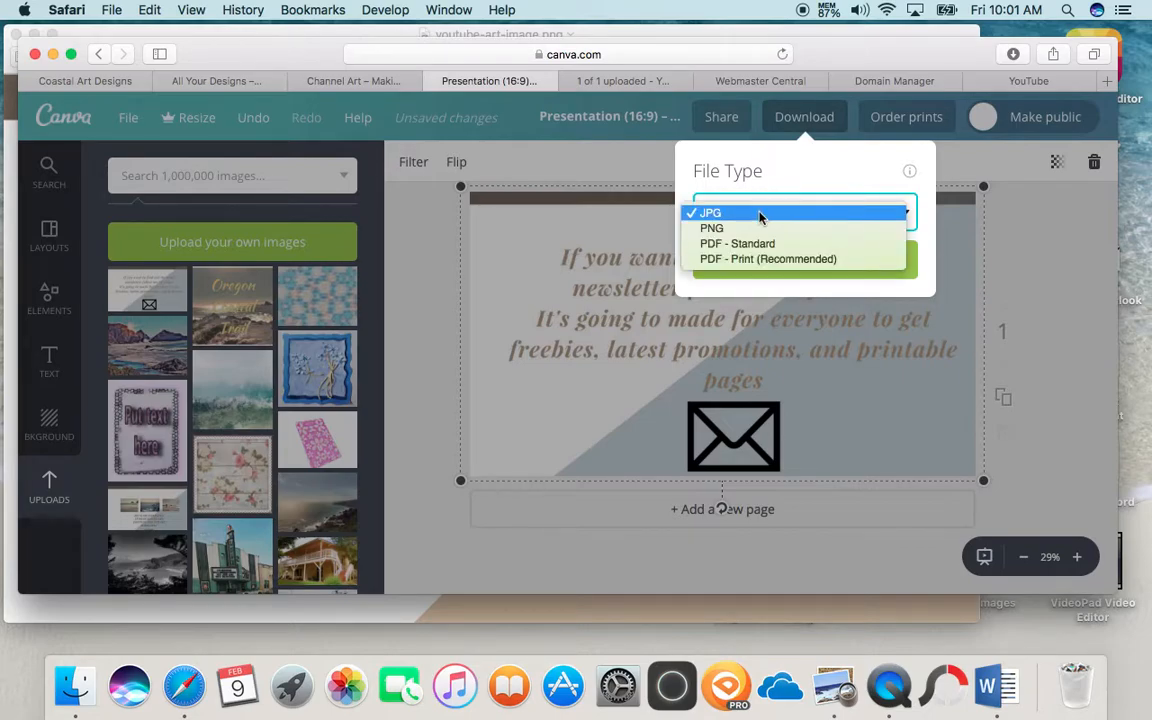
click(761, 228)
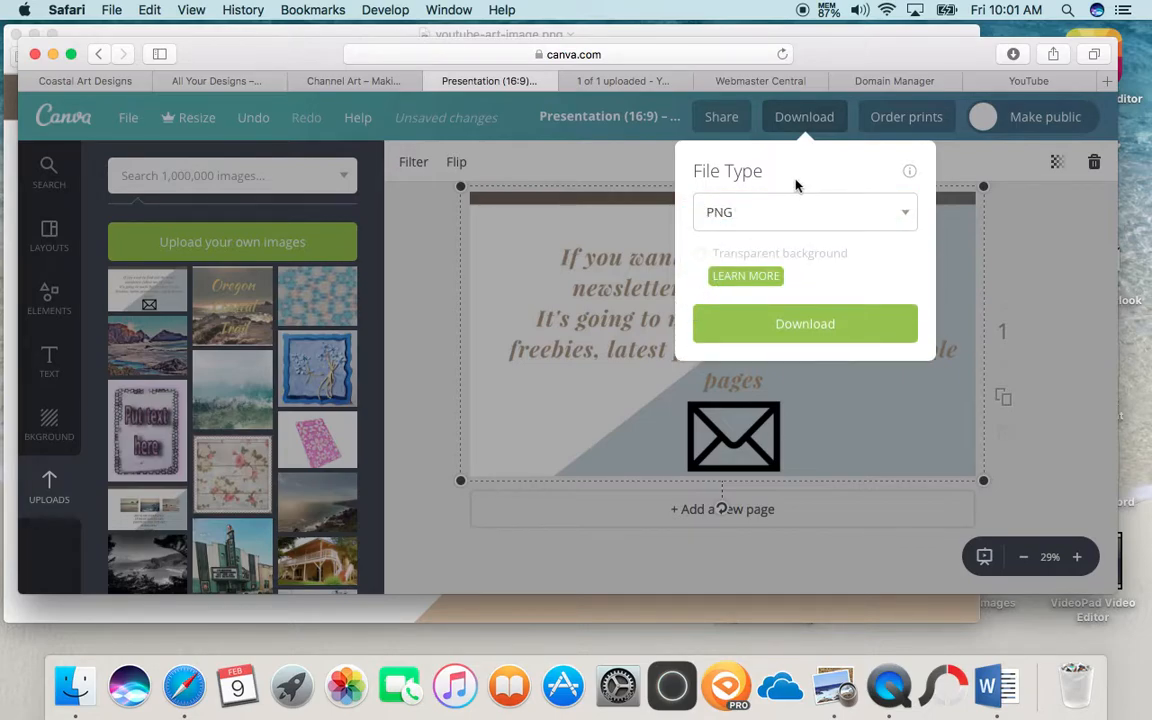
click(800, 118)
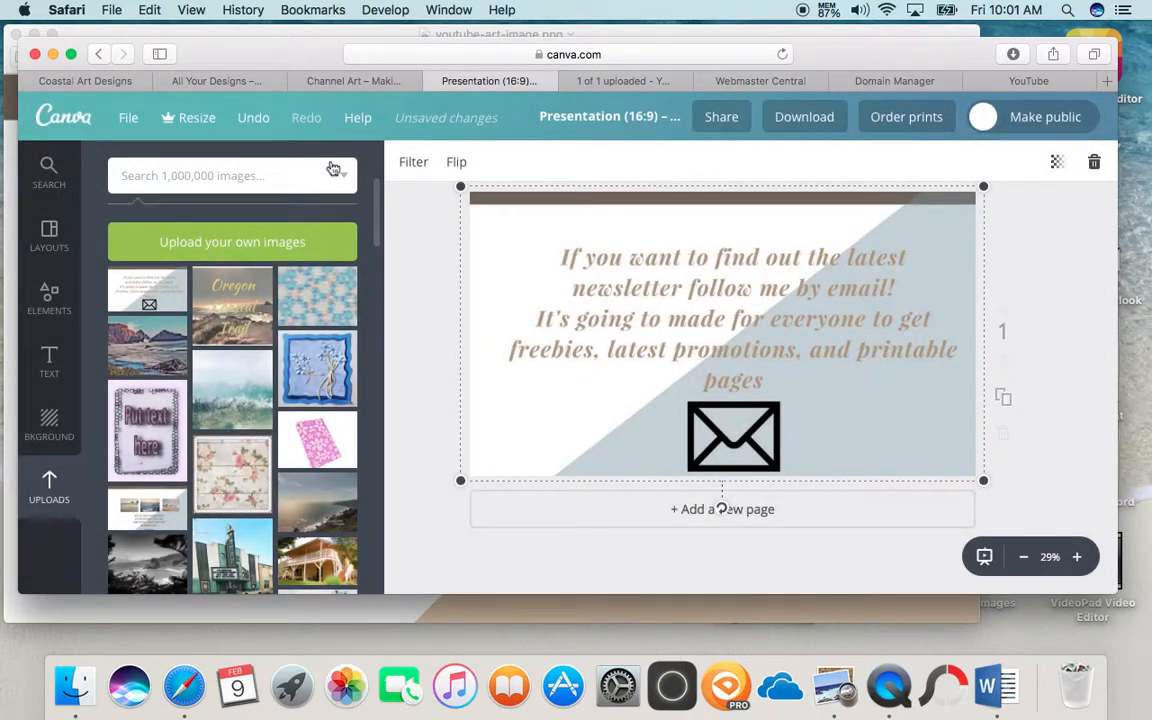
- Switch to the Coastal Art Designs site in Squarespace and open the About page's content for editing
click(72, 80)
scroll(491, 304, up, 1)
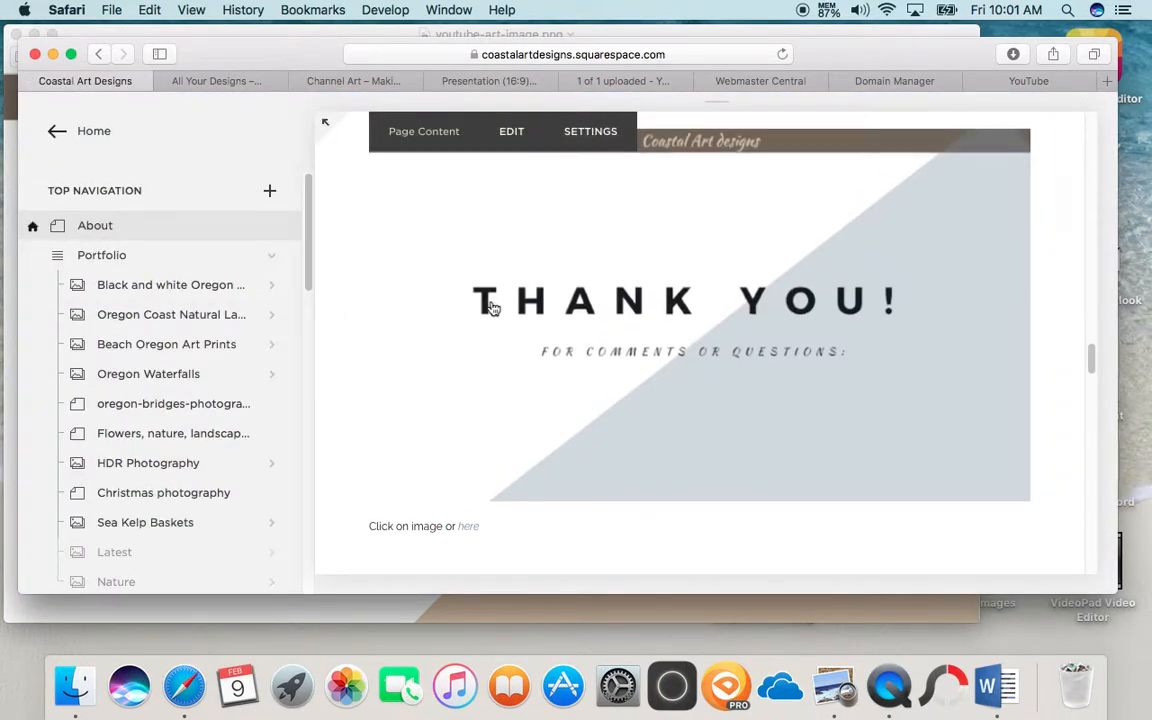
scroll(665, 205, up, 15)
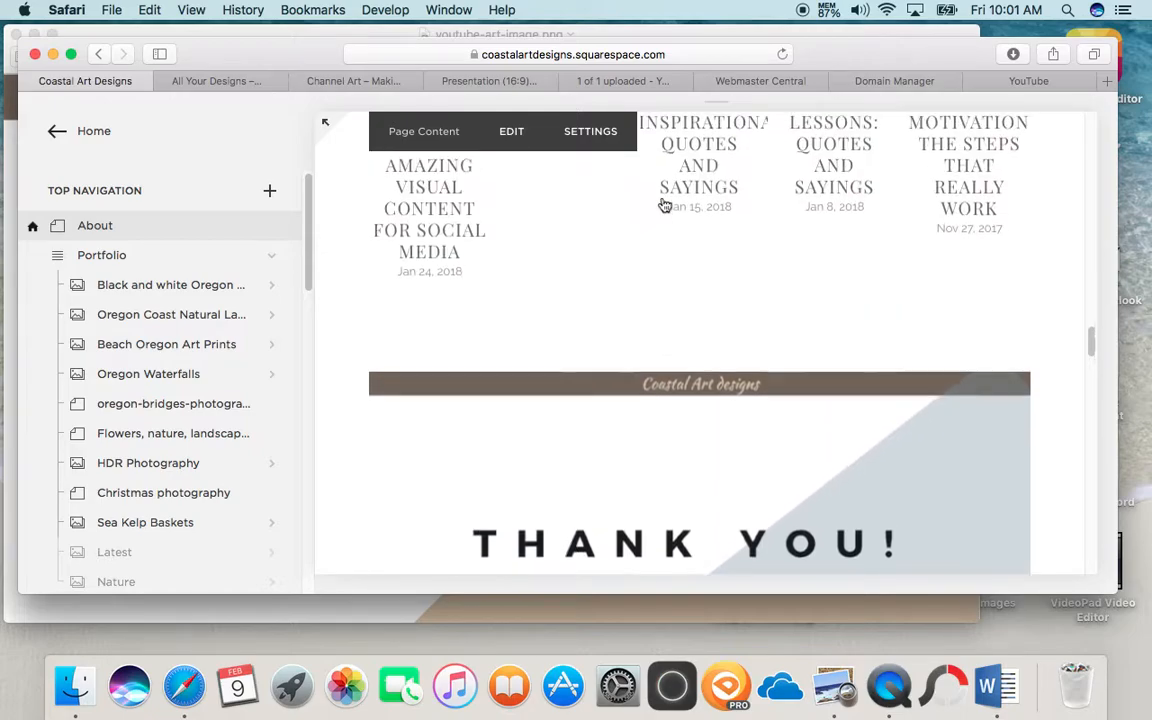
scroll(665, 205, up, 5)
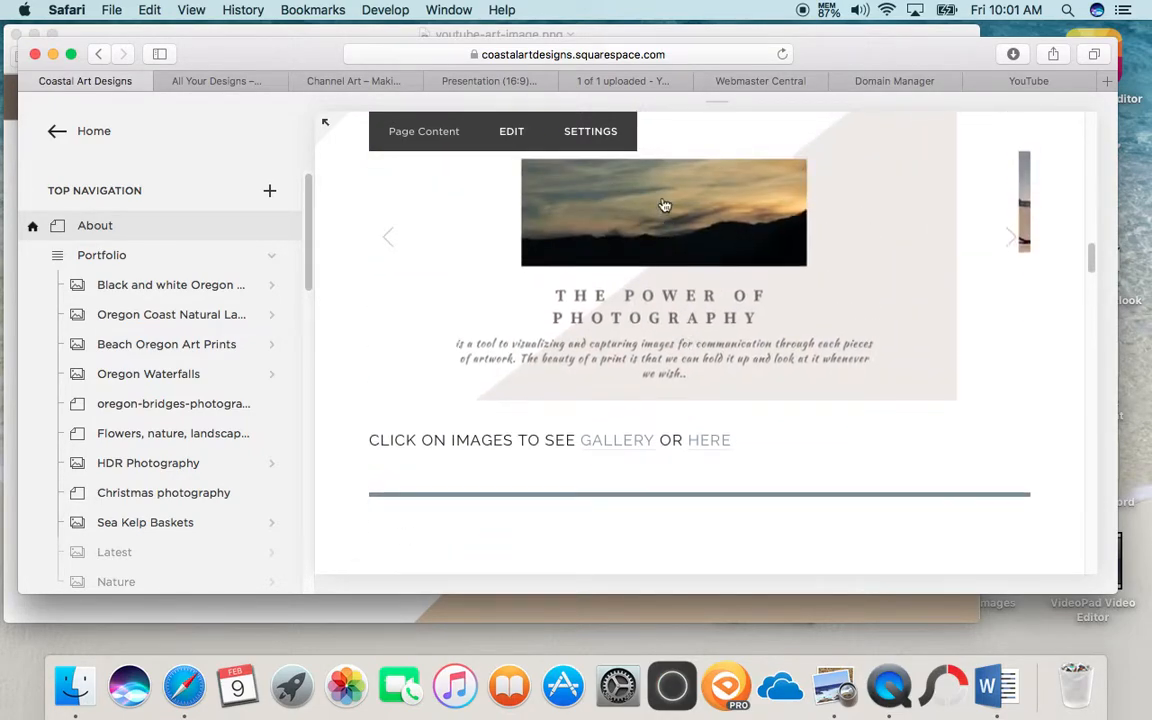
click(511, 131)
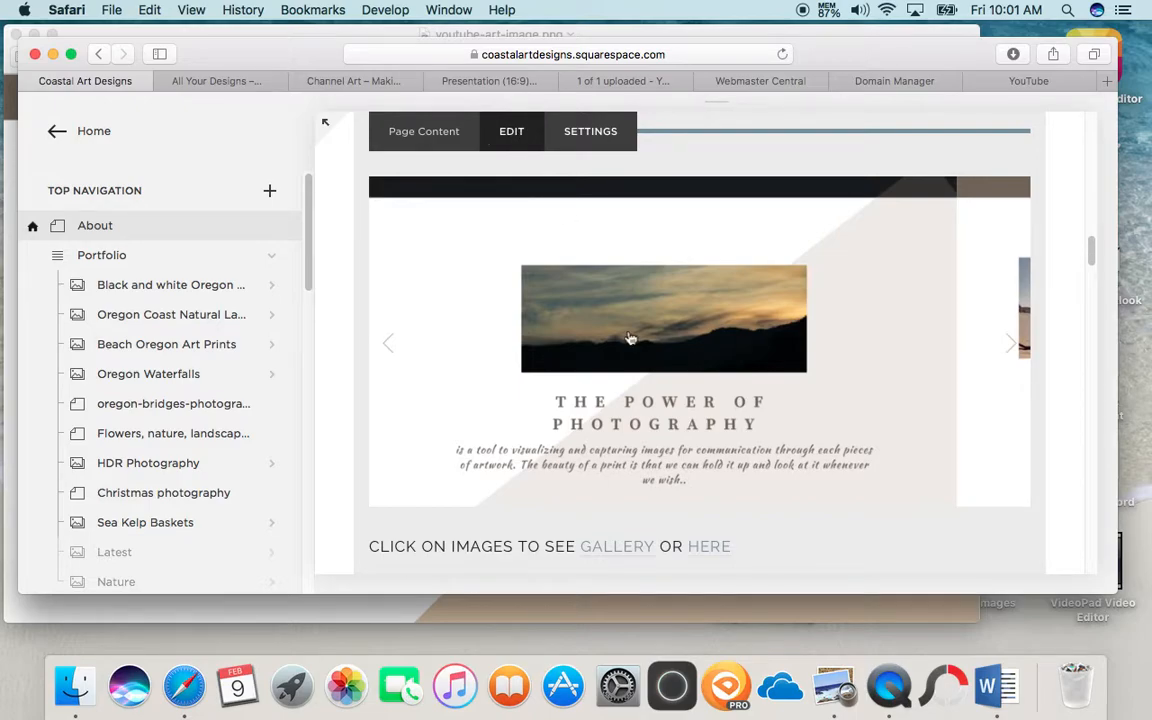
- Look over the About page's banner graphics, image slideshow and text blocks down to the newsletter sign-up image
scroll(630, 288, down, 4)
scroll(630, 287, up, 6)
scroll(630, 287, up, 10)
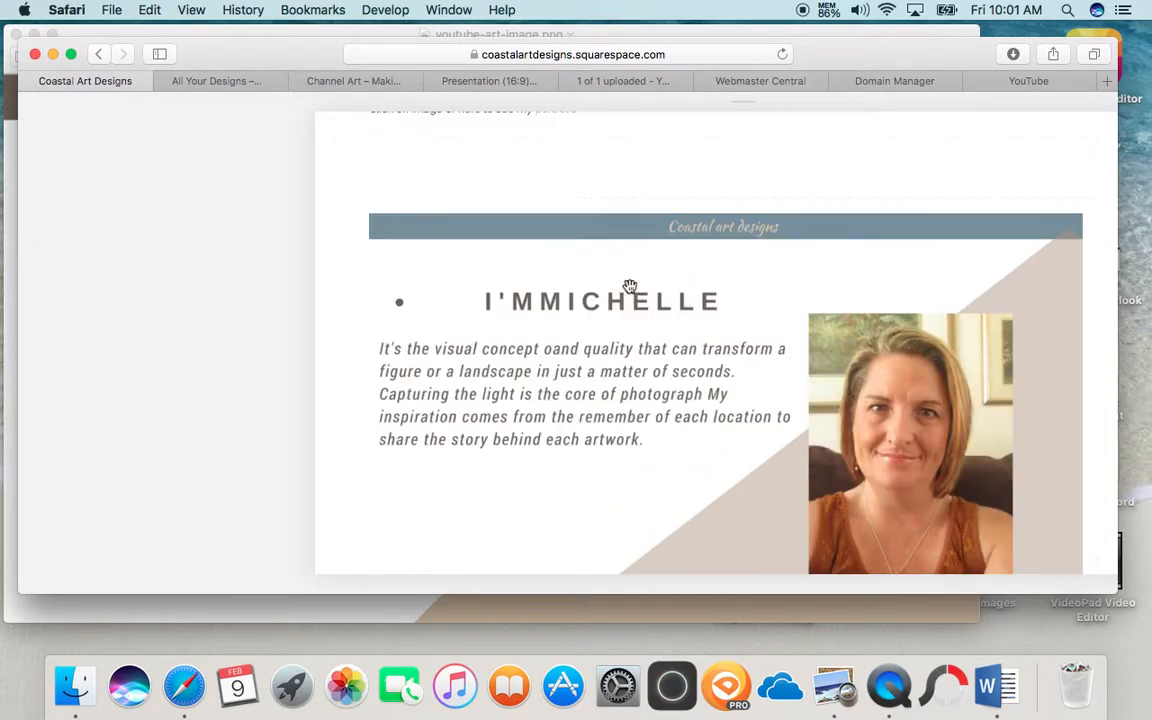
scroll(630, 287, up, 3)
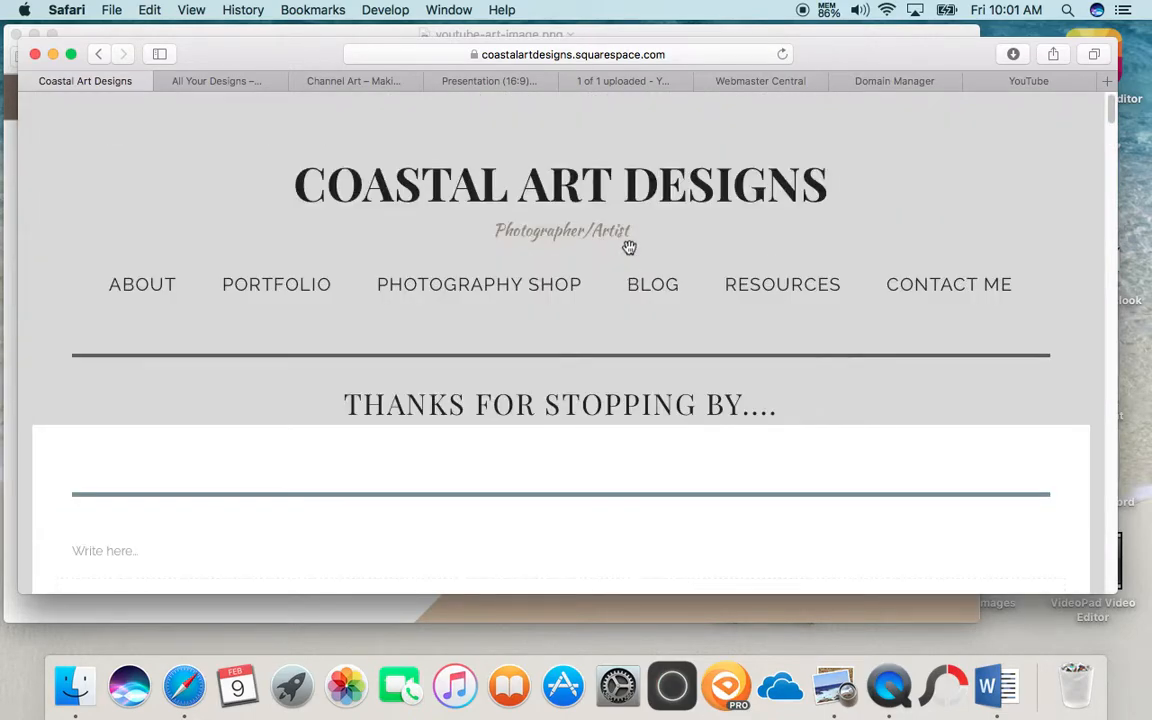
scroll(629, 247, down, 5)
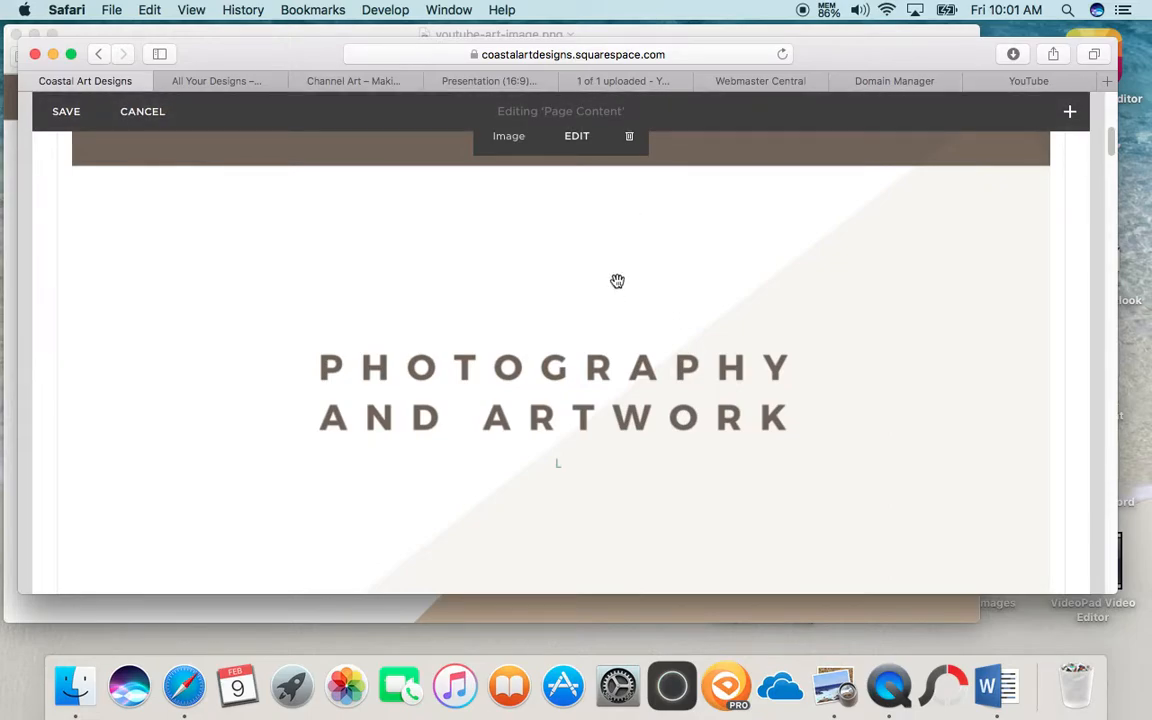
scroll(775, 286, down, 10)
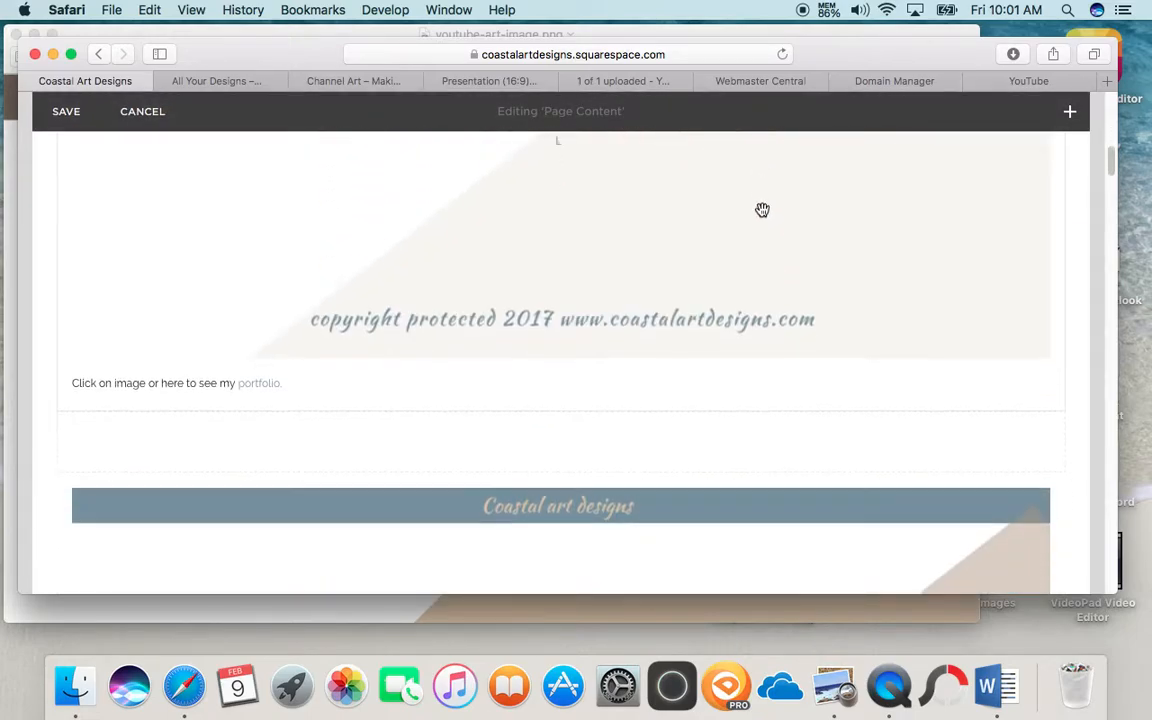
scroll(557, 312, down, 6)
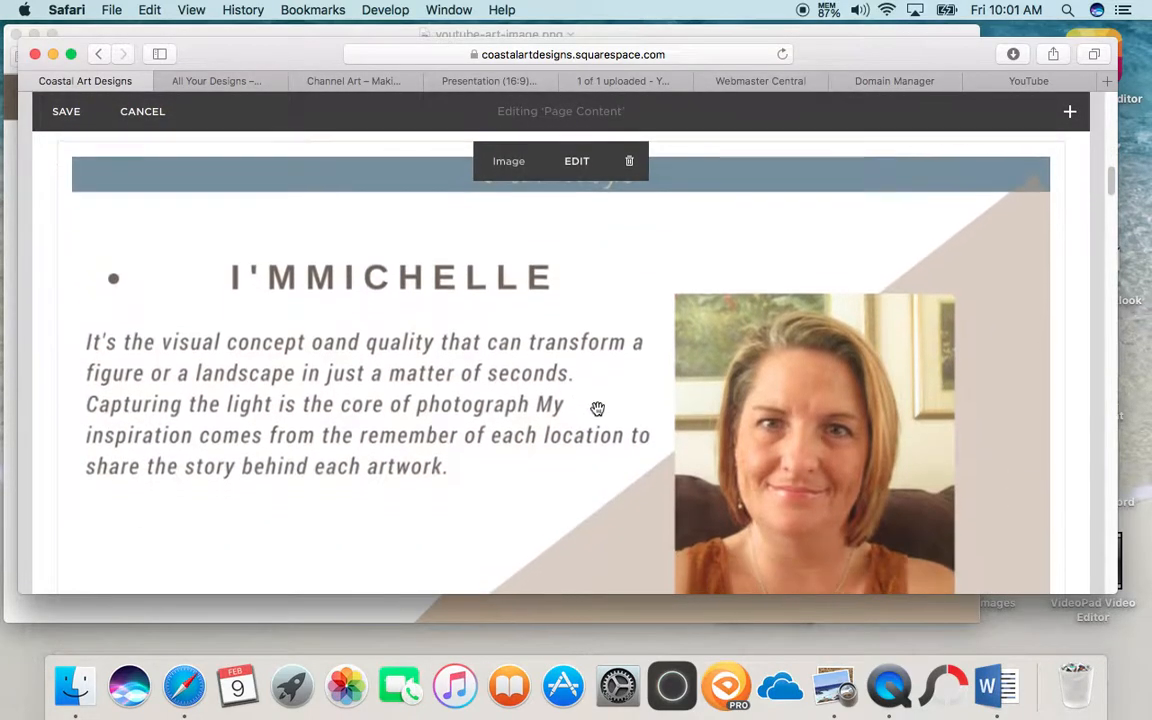
scroll(588, 358, down, 12)
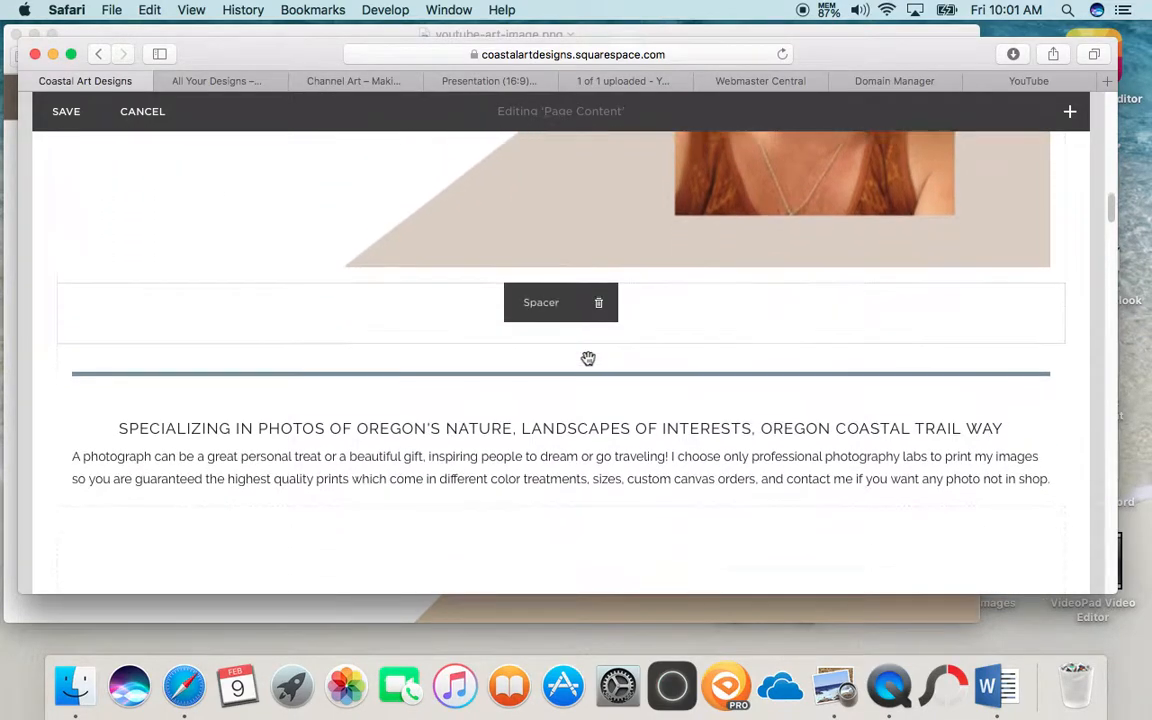
scroll(588, 358, down, 6)
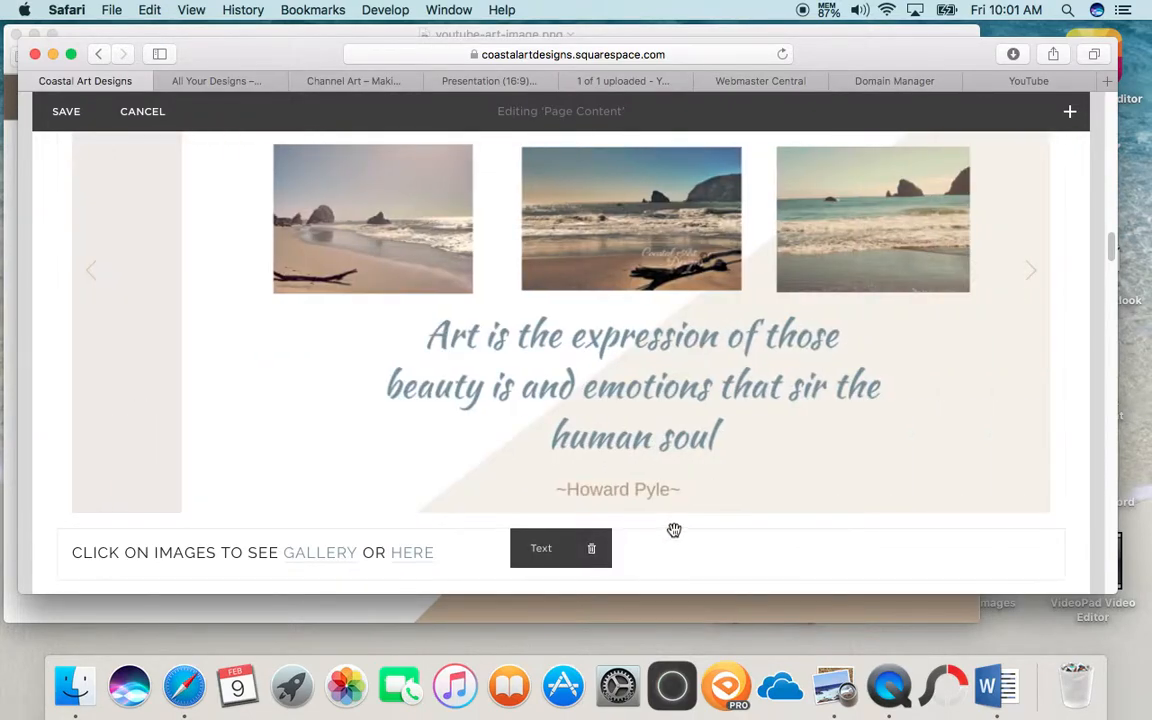
scroll(674, 527, down, 10)
scroll(674, 529, down, 3)
scroll(609, 476, up, 10)
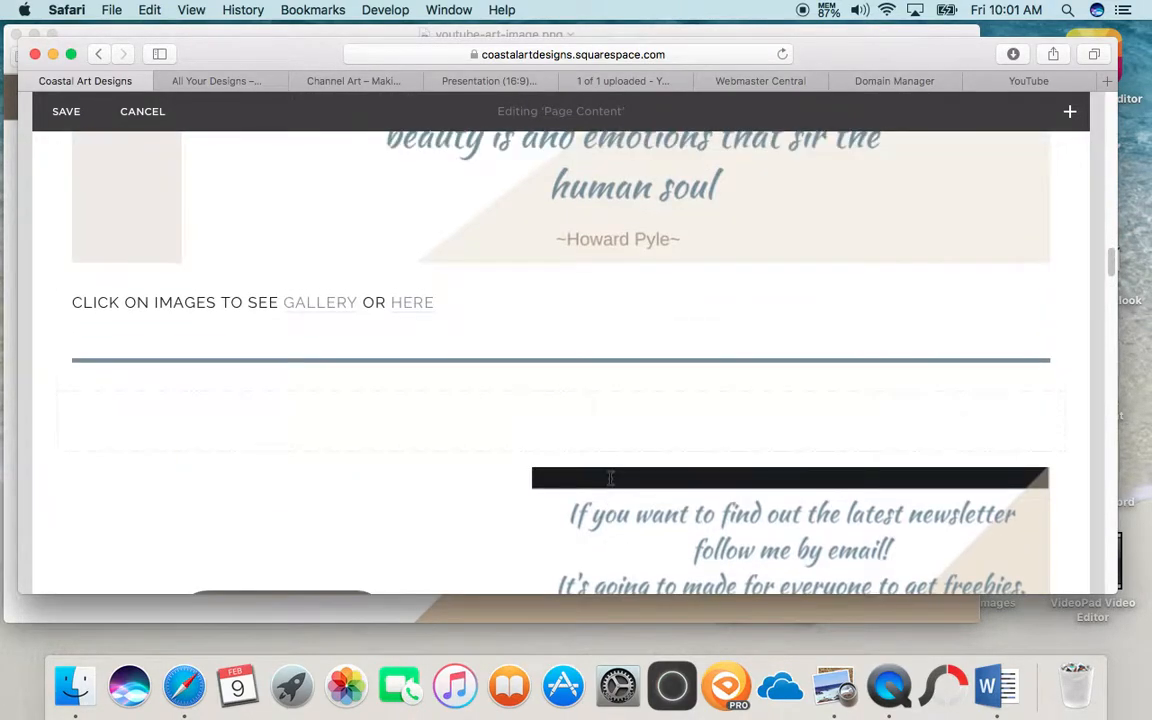
- Insert a Spacer block between the "Click on images to see gallery or here" text and the line below it
mouse_move(54, 330)
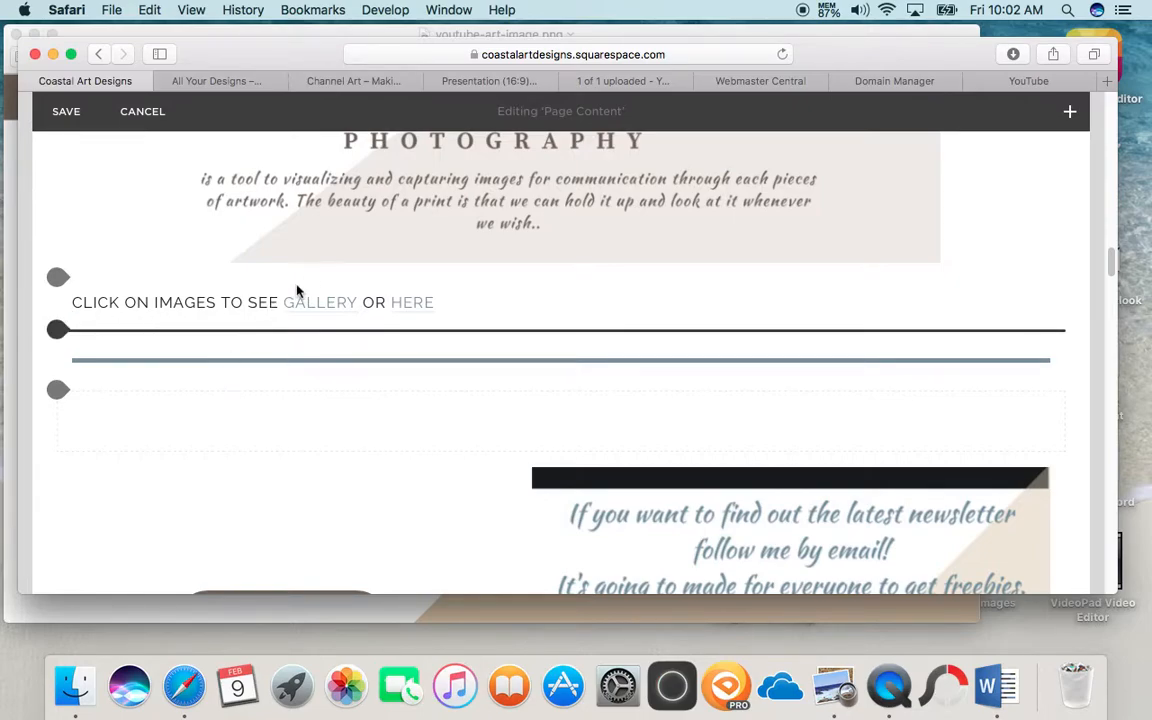
click(310, 327)
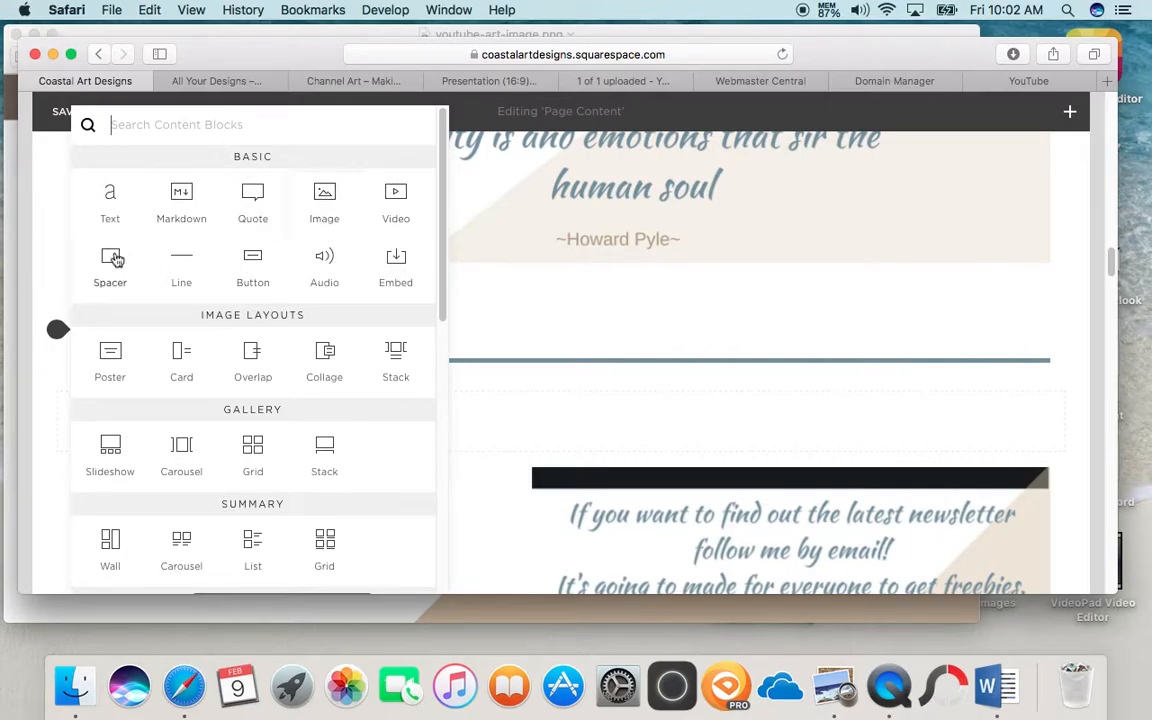
click(625, 352)
- Open the newsletter sign-up image block for editing, set its design to Inline and review its caption and clickthrough settings
scroll(560, 380, down, 5)
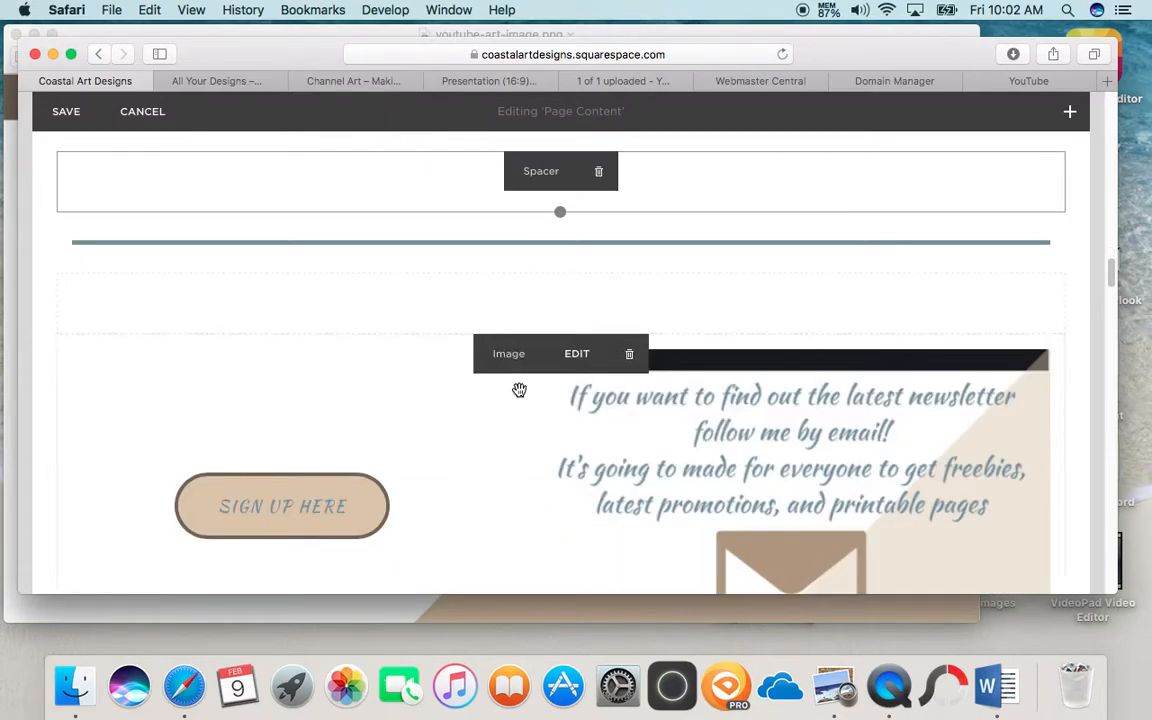
click(570, 266)
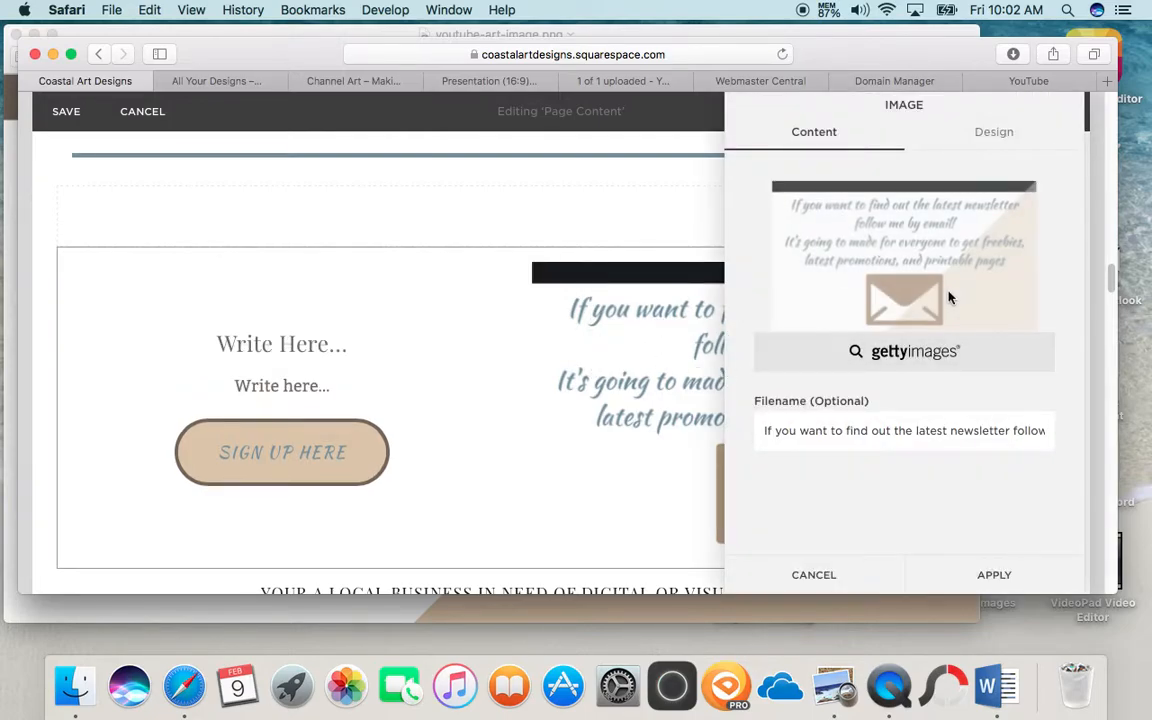
click(1001, 148)
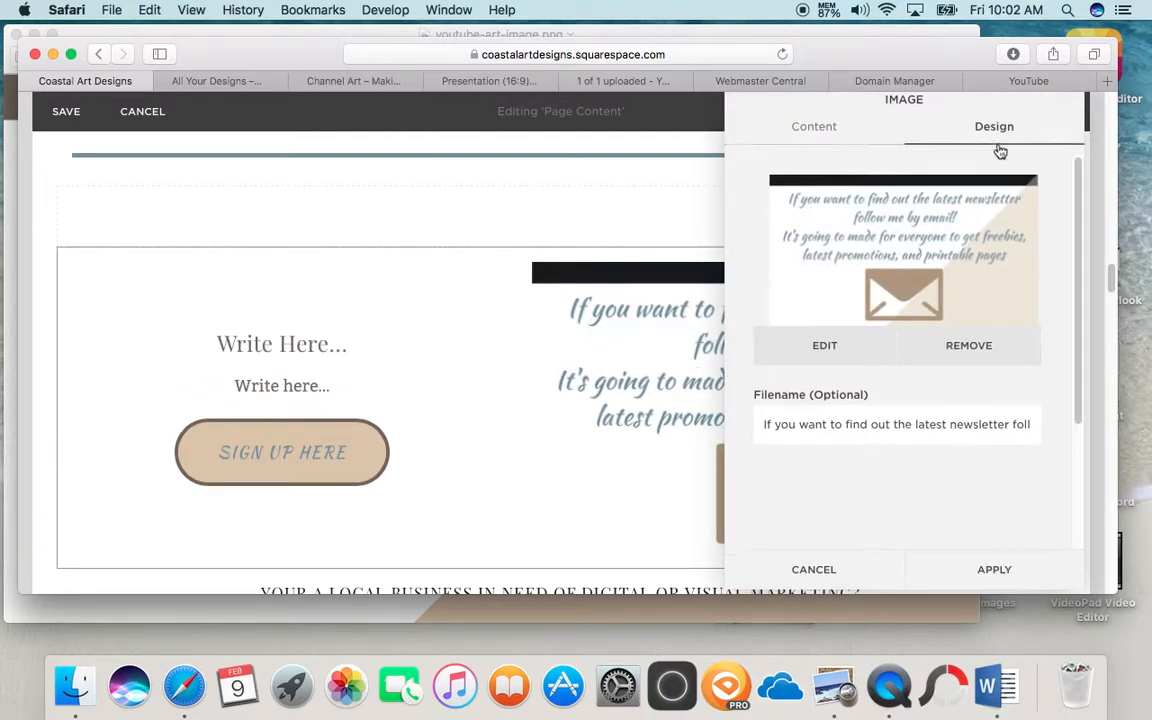
scroll(1020, 246, down, 2)
scroll(1021, 244, down, 2)
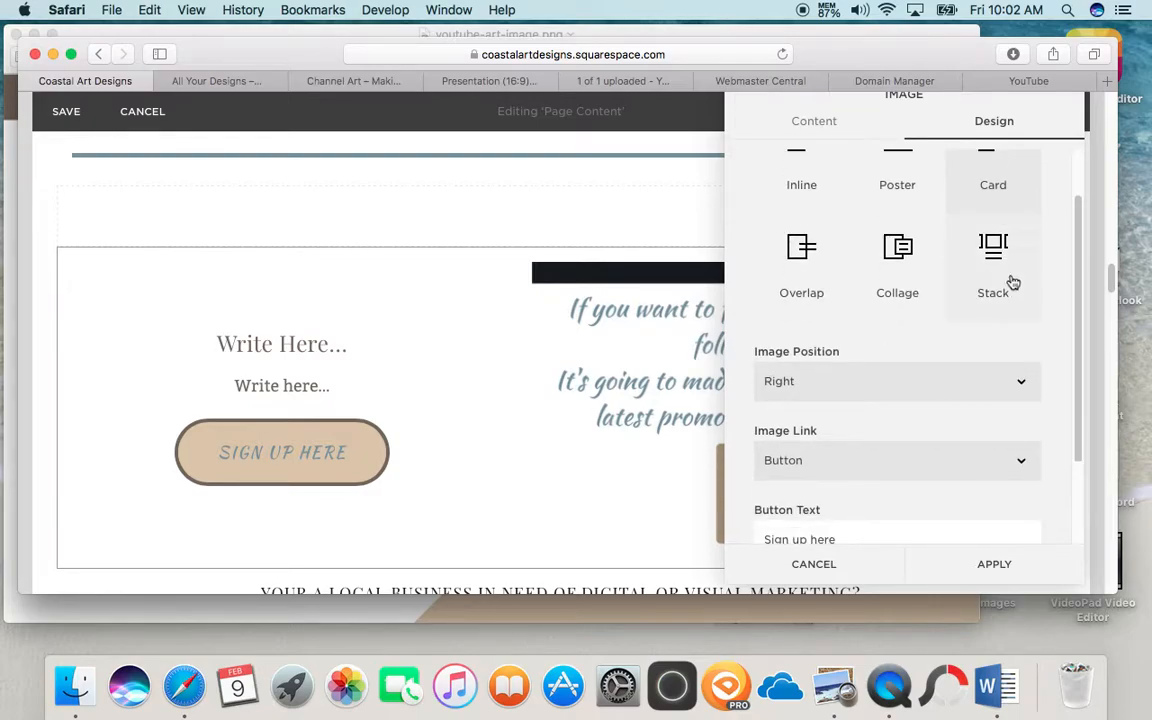
scroll(1013, 283, up, 2)
click(834, 240)
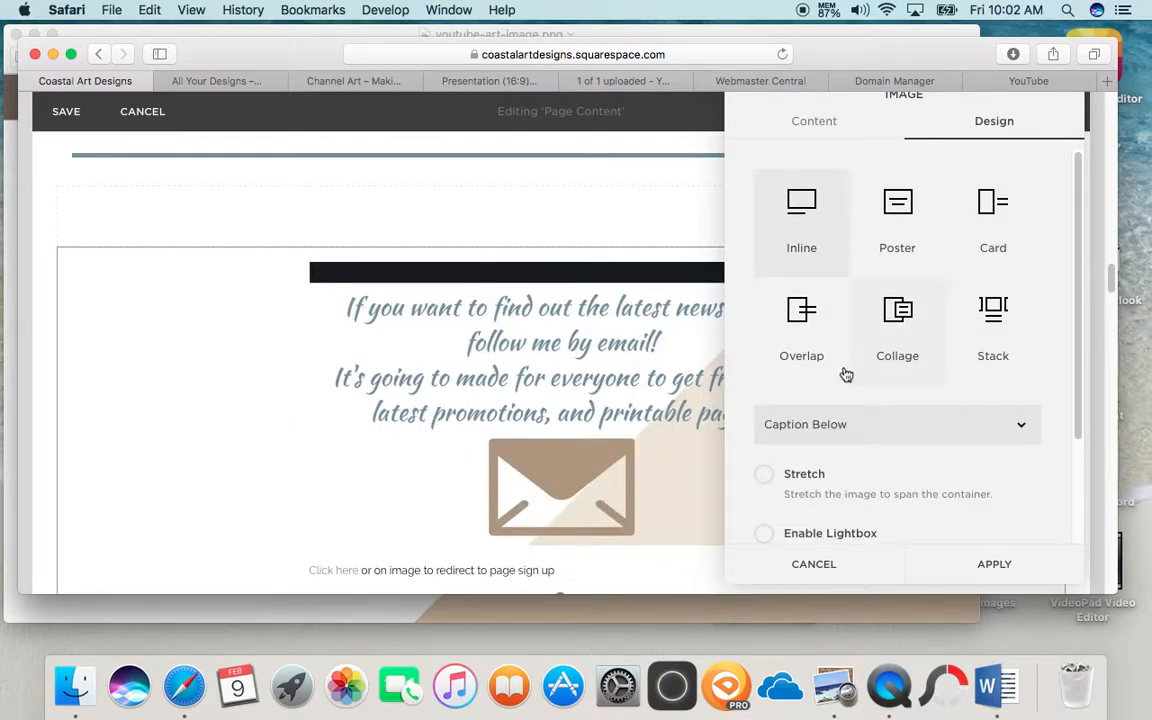
scroll(501, 315, down, 5)
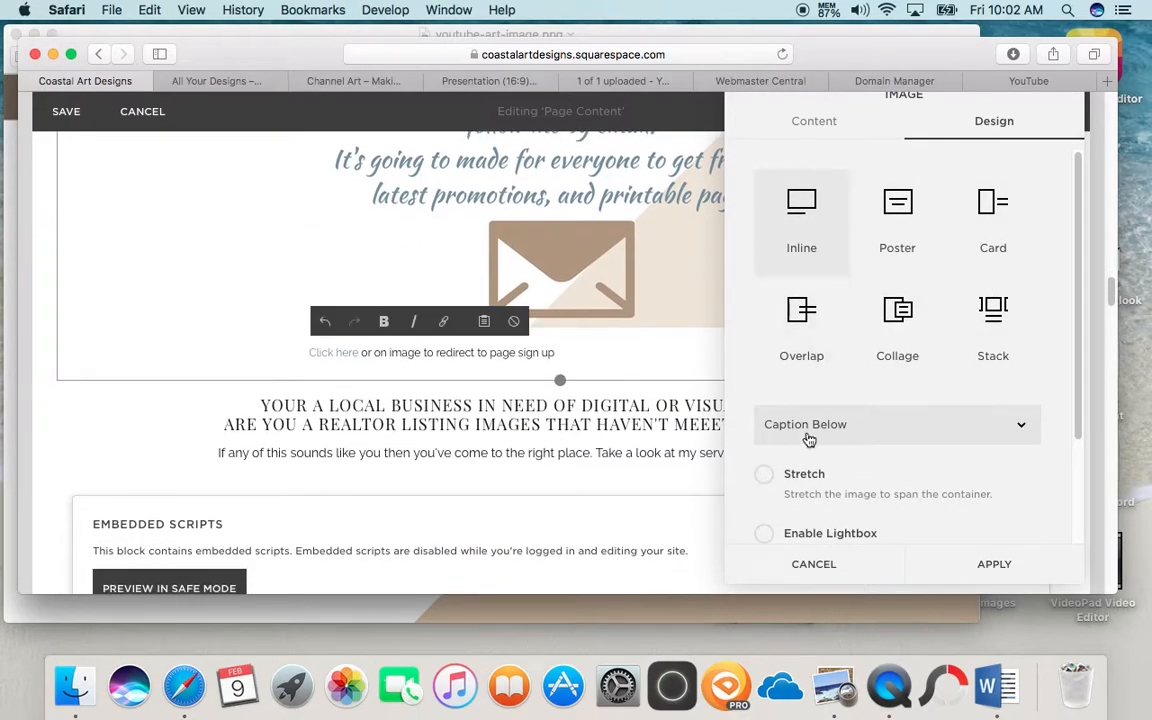
scroll(838, 508, down, 3)
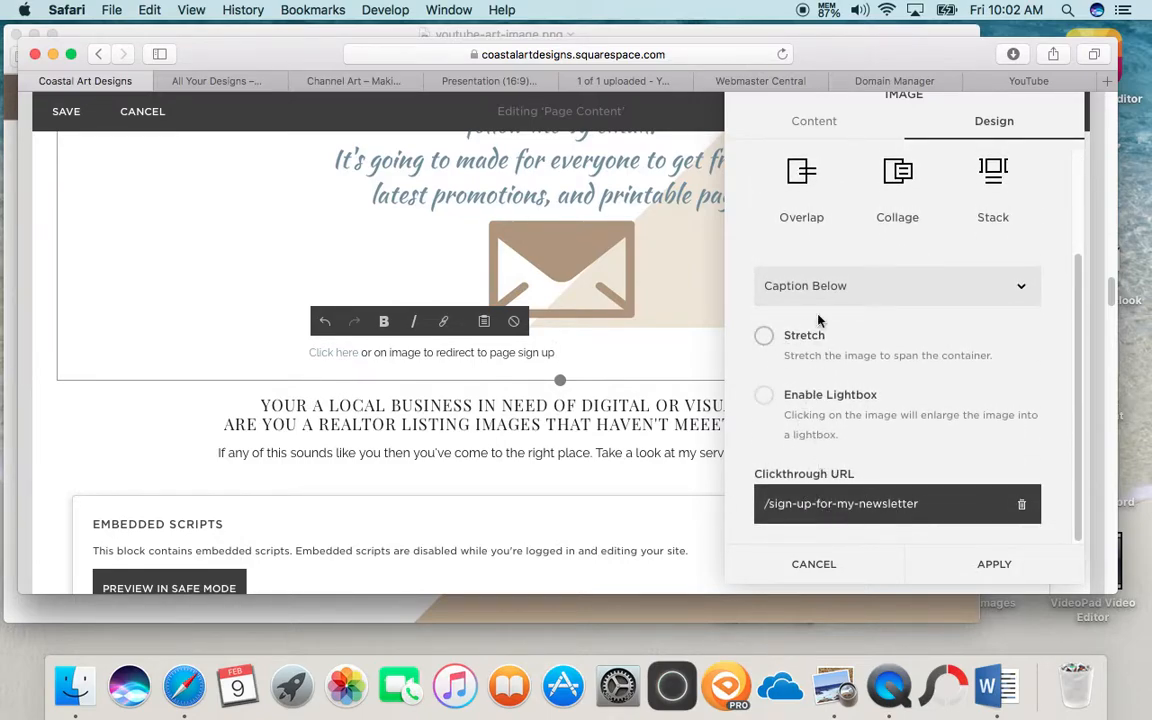
scroll(900, 362, up, 3)
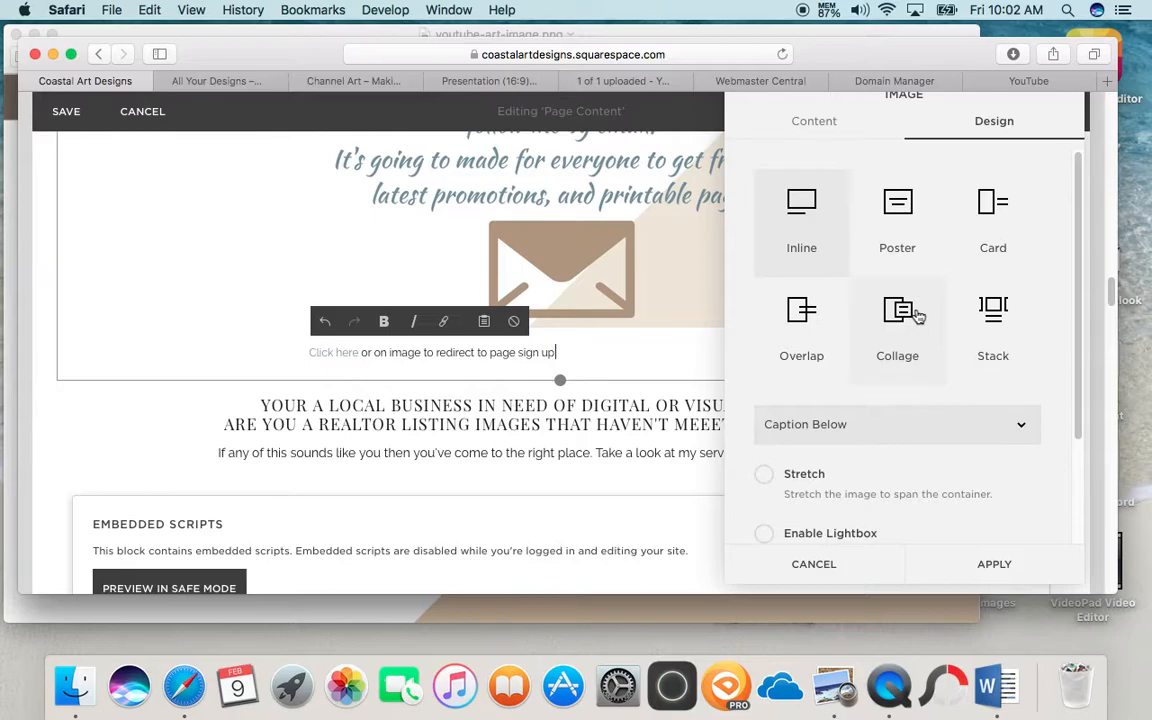
- Change the newsletter sign-up image block's design to Card and set its Image Position to Left
click(1005, 205)
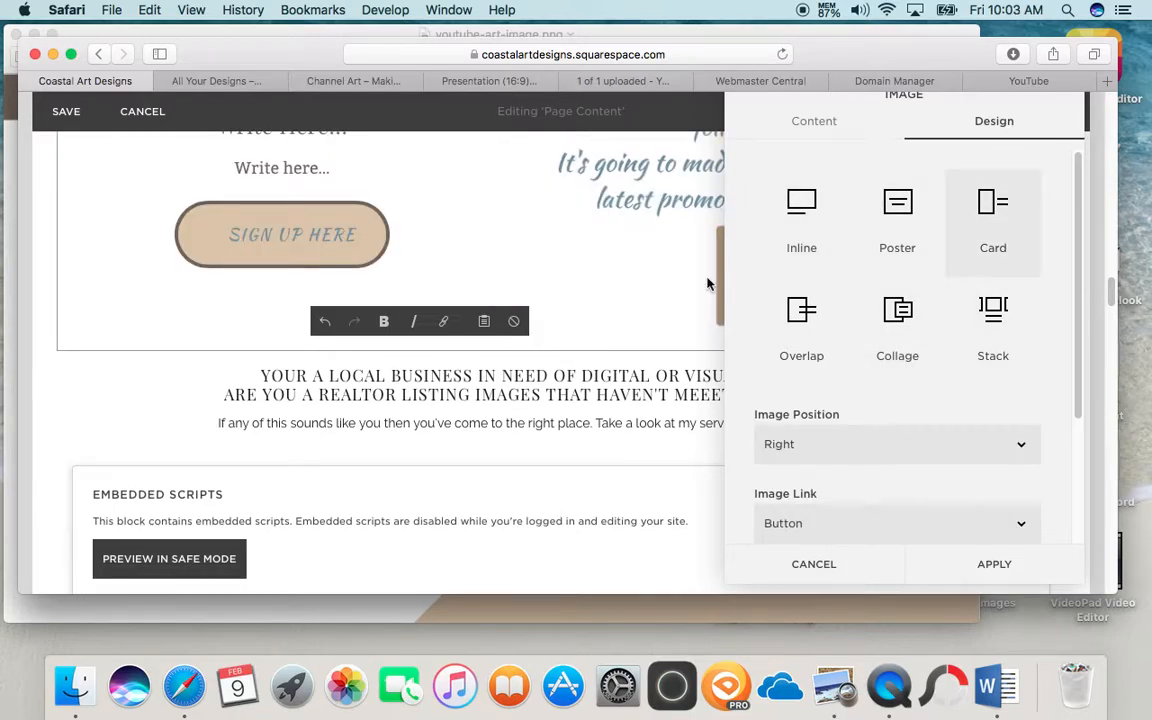
scroll(910, 411, down, 3)
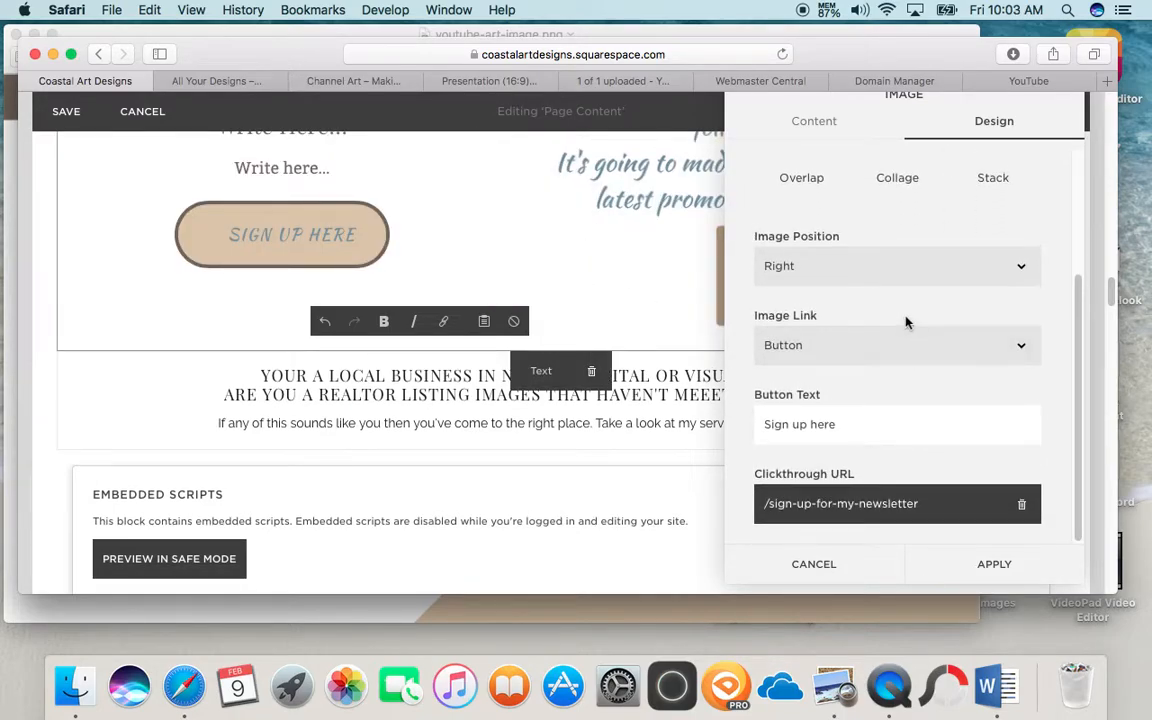
click(882, 270)
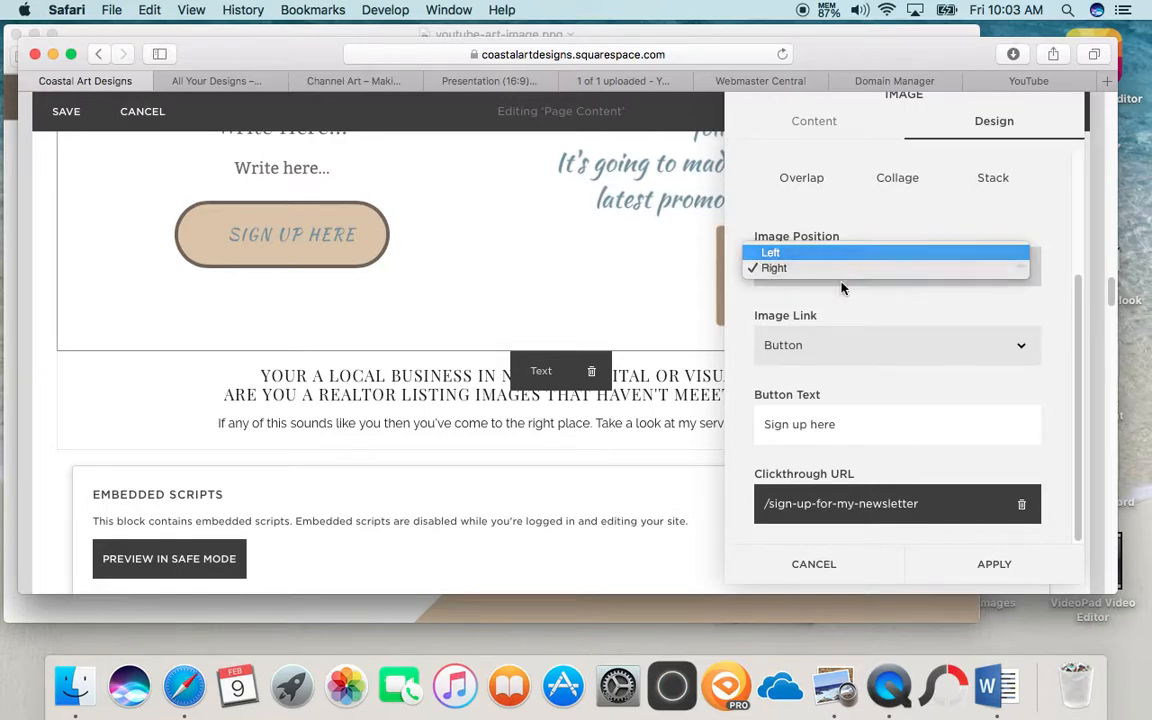
click(858, 254)
scroll(604, 323, up, 4)
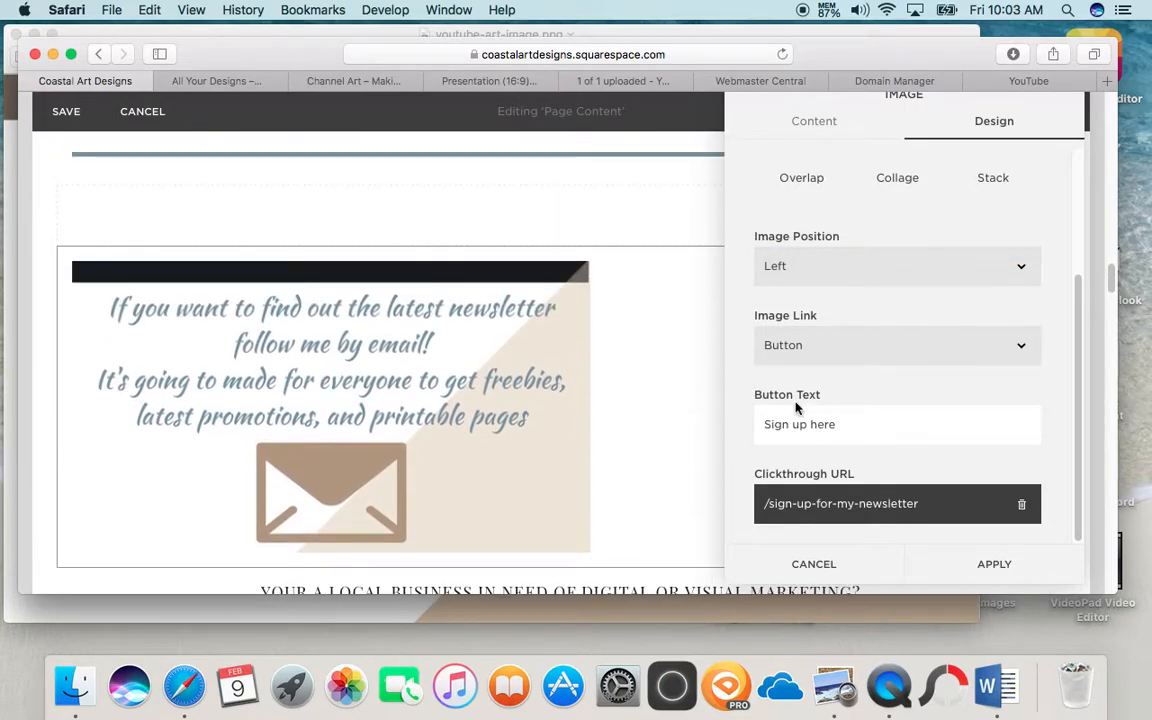
- Keep the block's Image Link set to Button, apply the image settings and save the page content
click(848, 345)
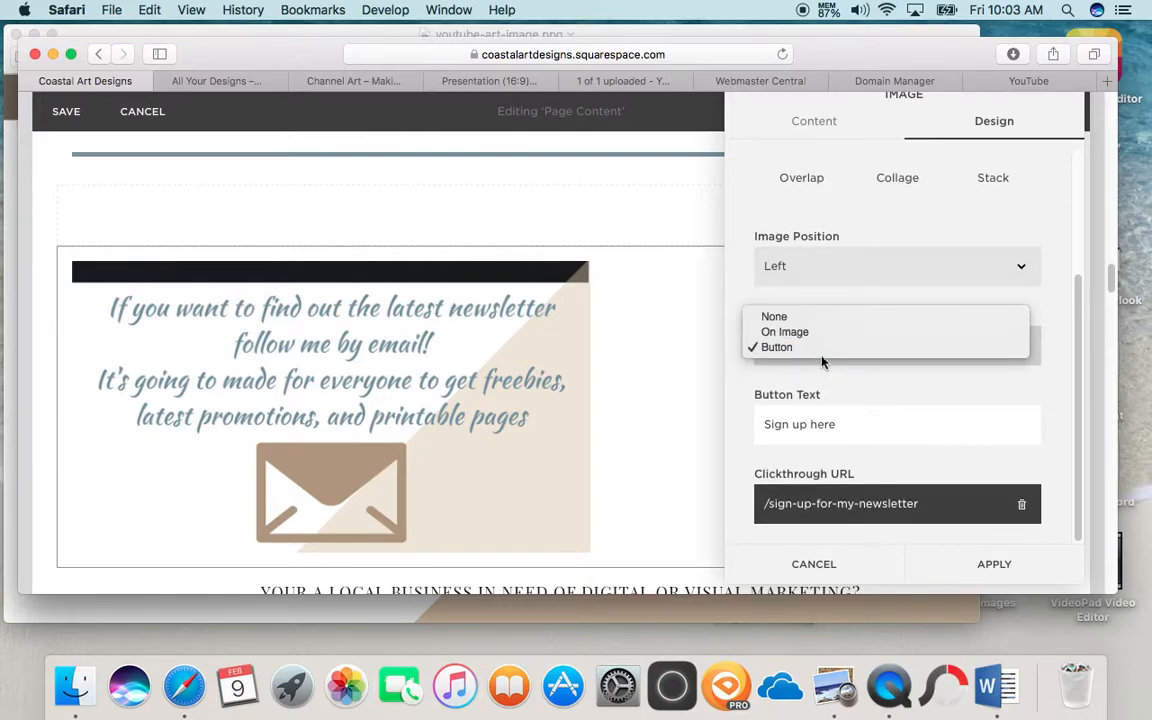
click(800, 347)
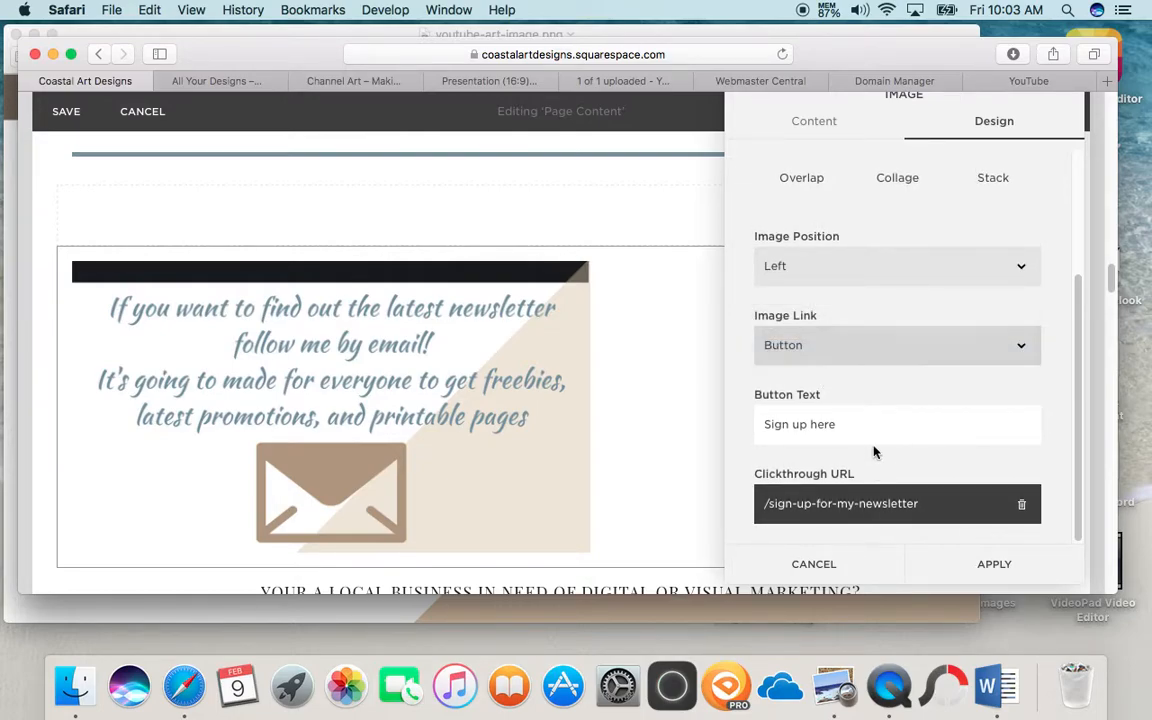
click(1020, 560)
click(840, 384)
scroll(882, 360, down, 2)
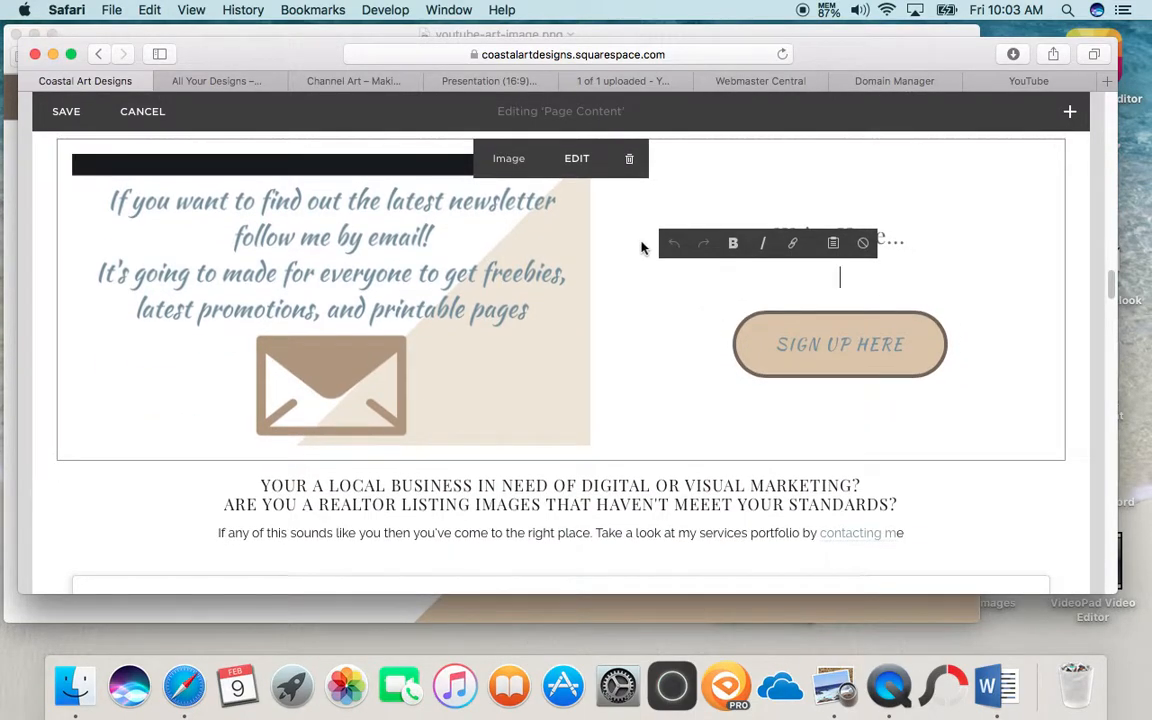
click(66, 112)
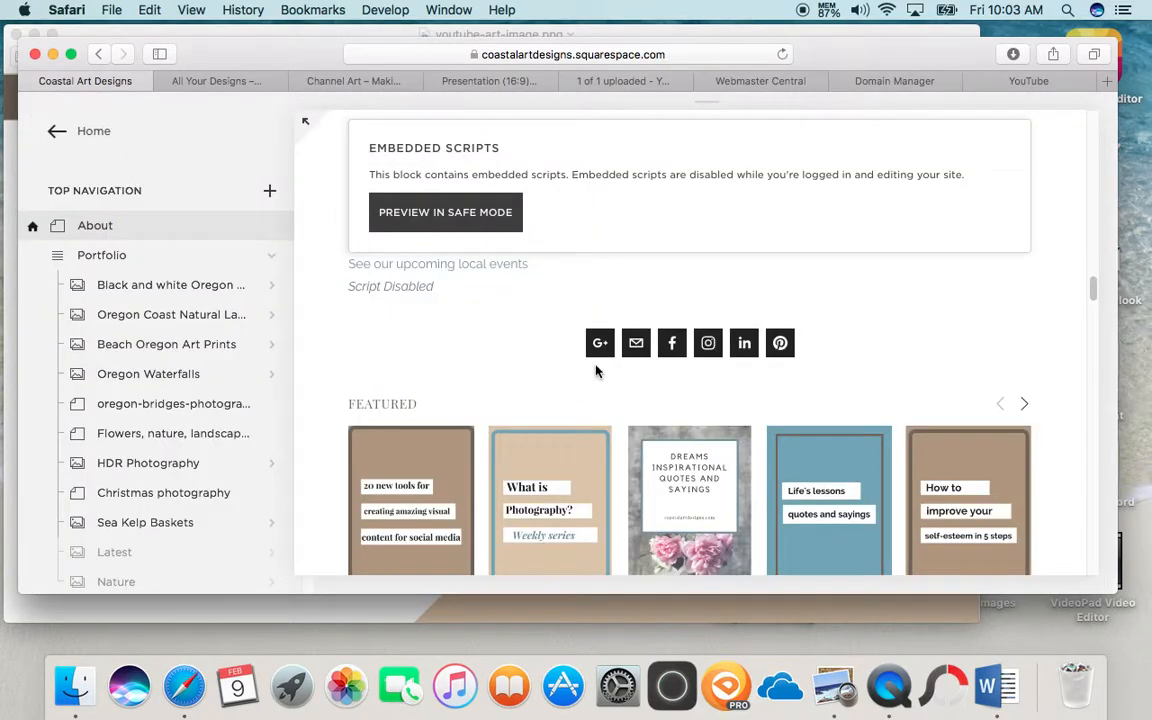
- Expand the About page preview to full width and test the card's Sign up here button
scroll(600, 330, up, 4)
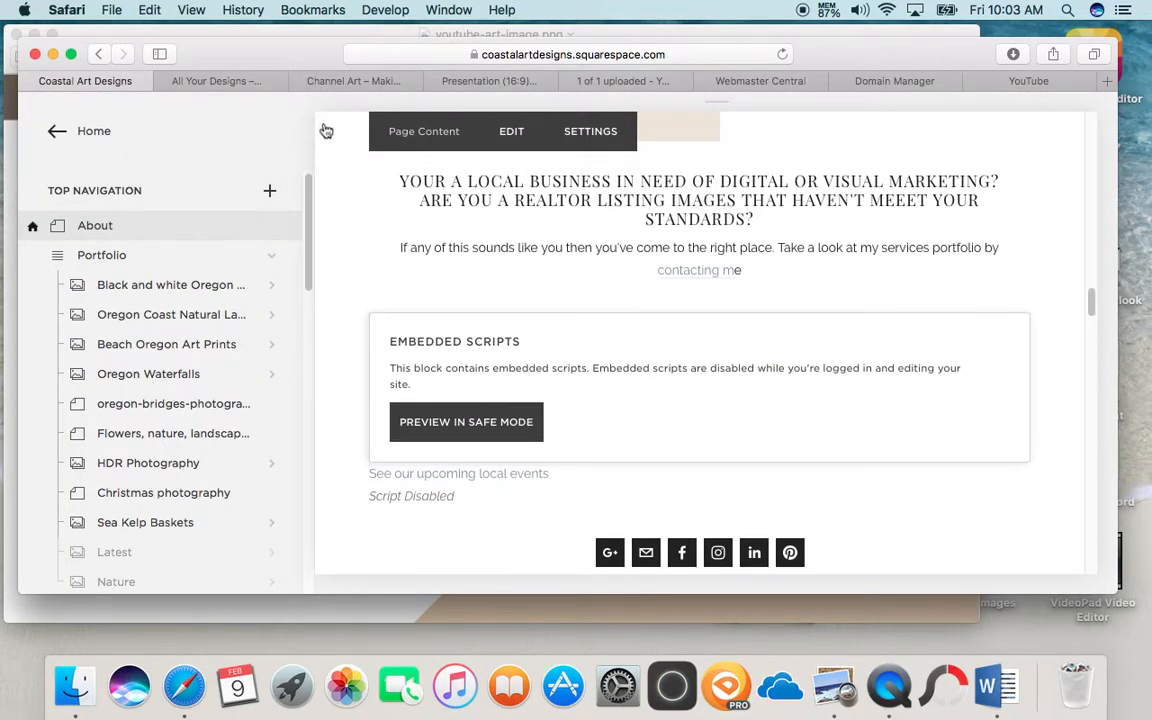
click(295, 108)
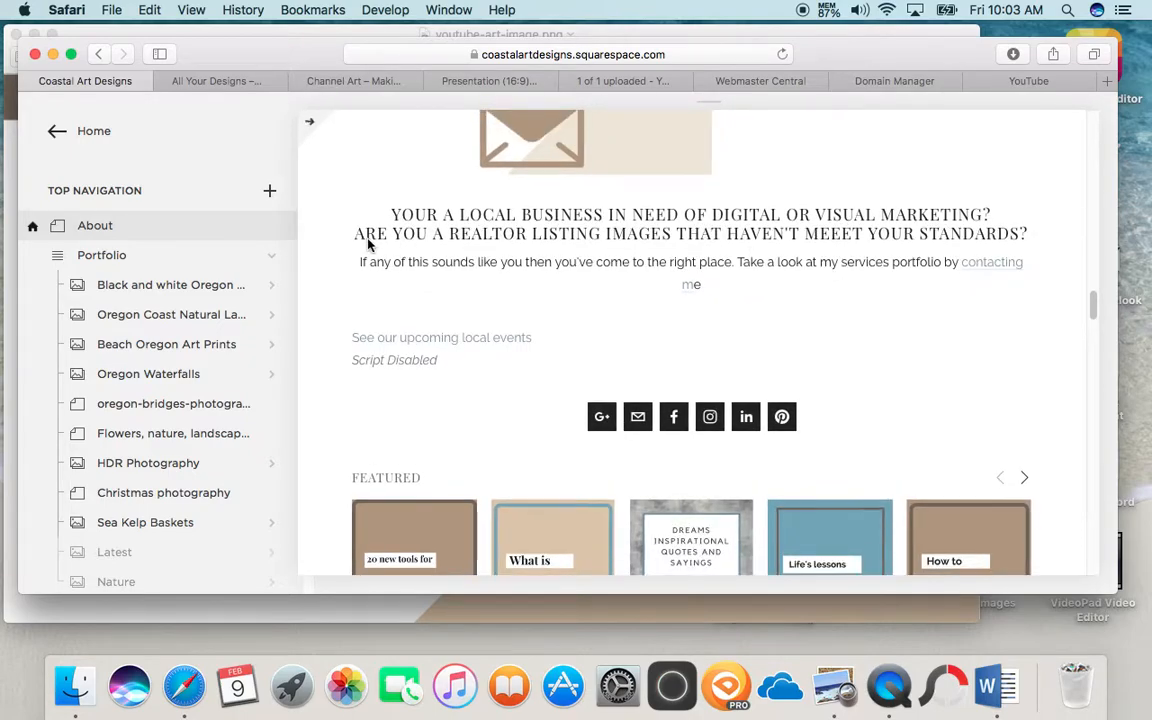
scroll(368, 248, down, 3)
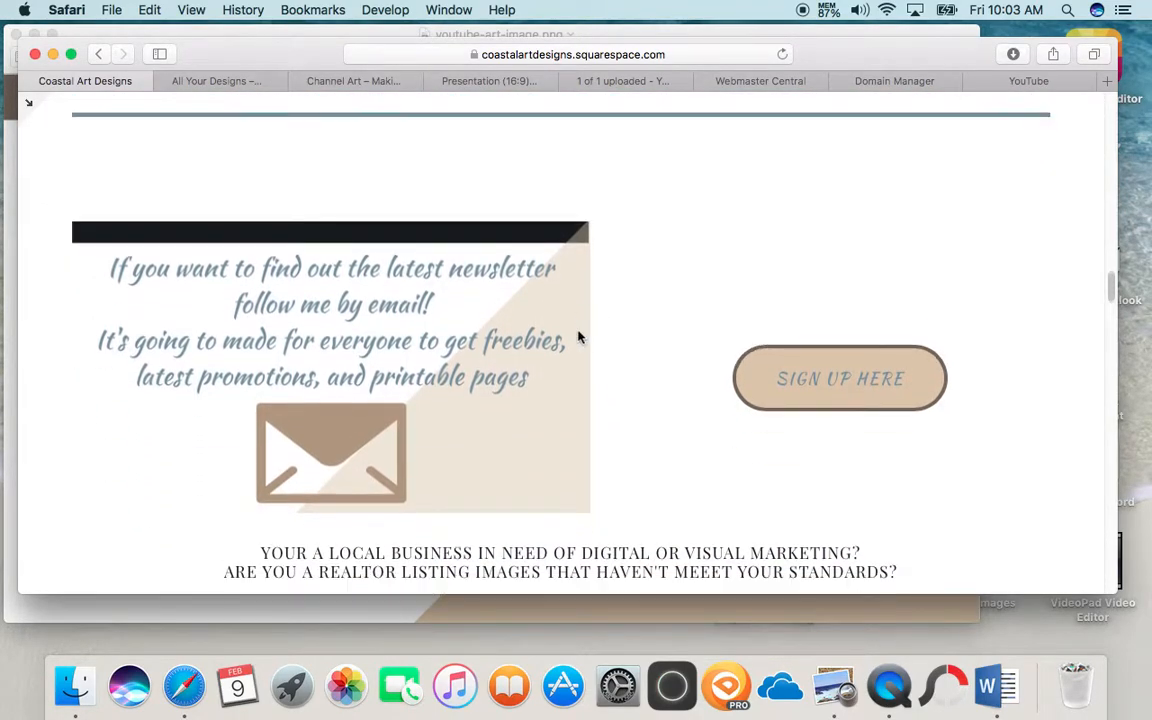
scroll(578, 338, down, 3)
click(813, 254)
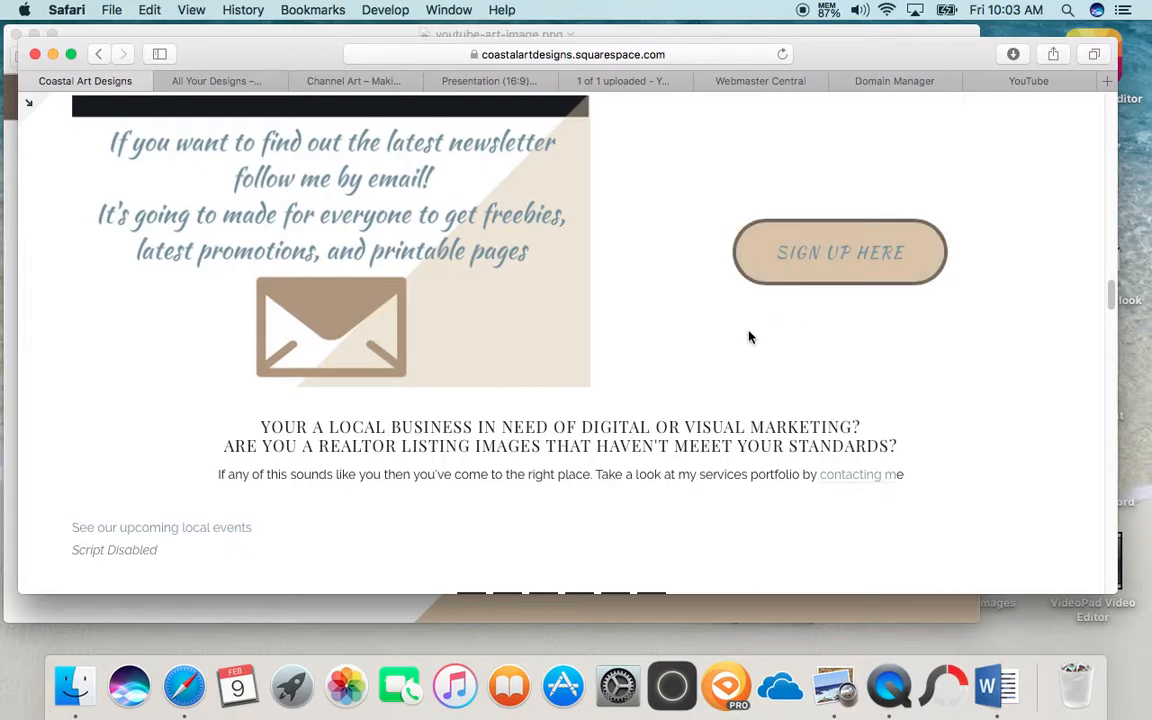
click(810, 240)
- Reload the site, expand its preview to full width and return to the newsletter sign-up card
click(782, 56)
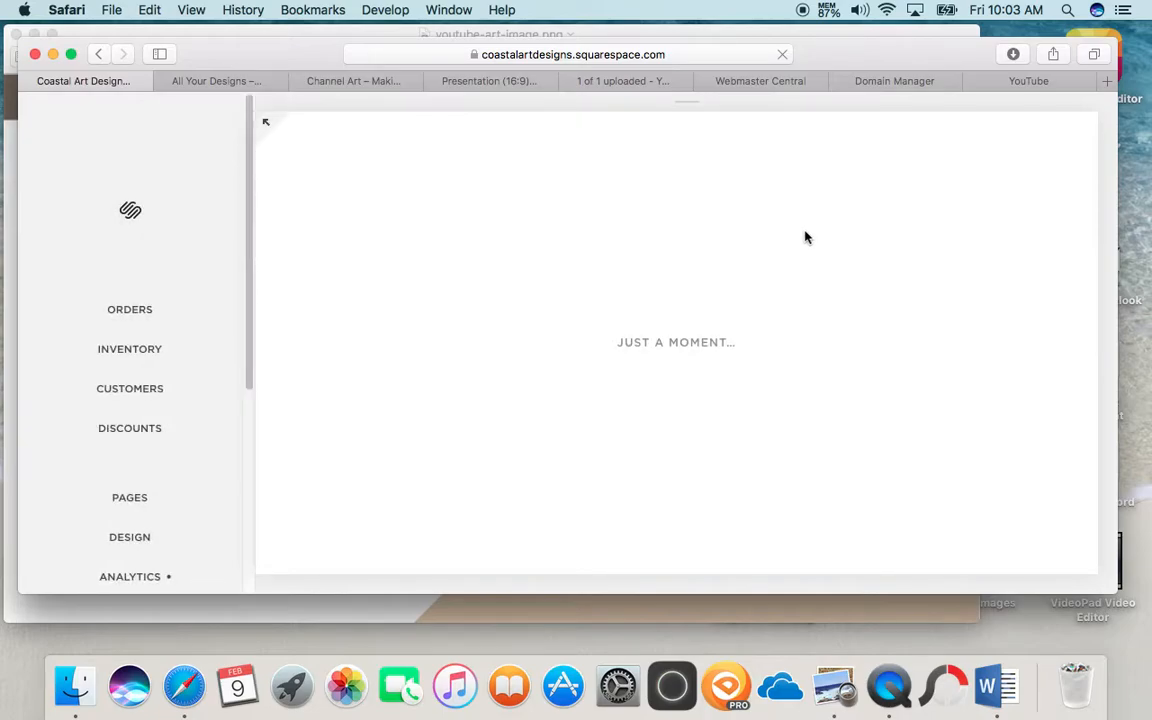
scroll(155, 375, down, 5)
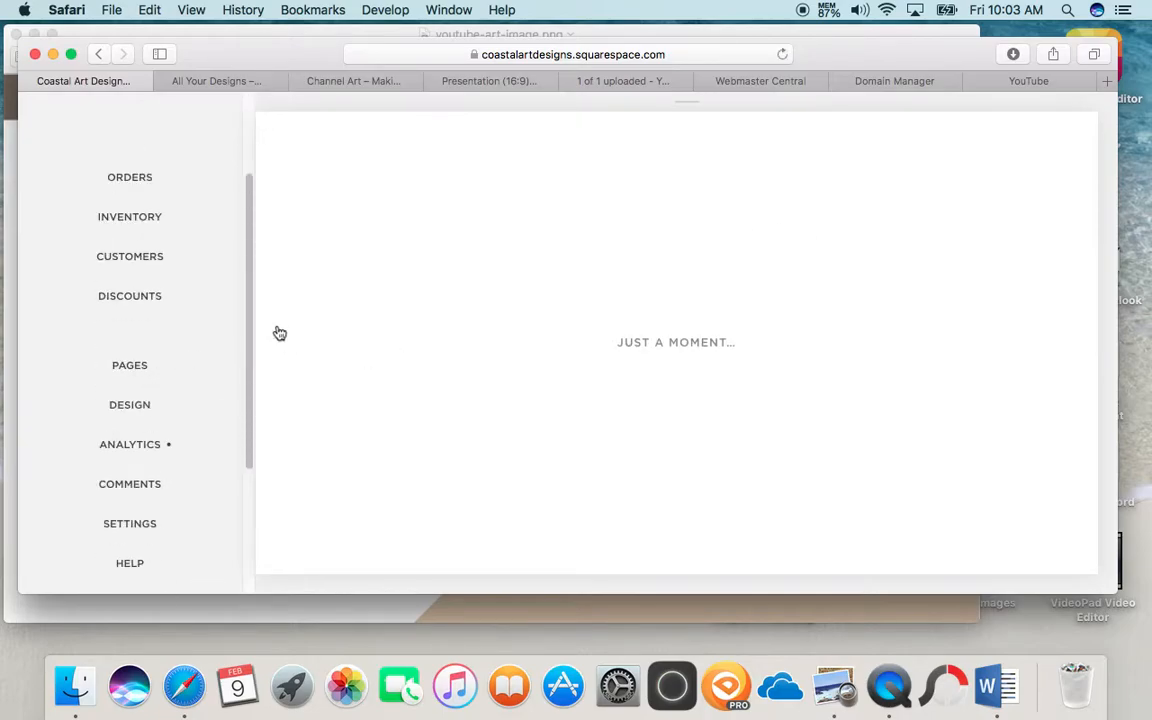
click(269, 126)
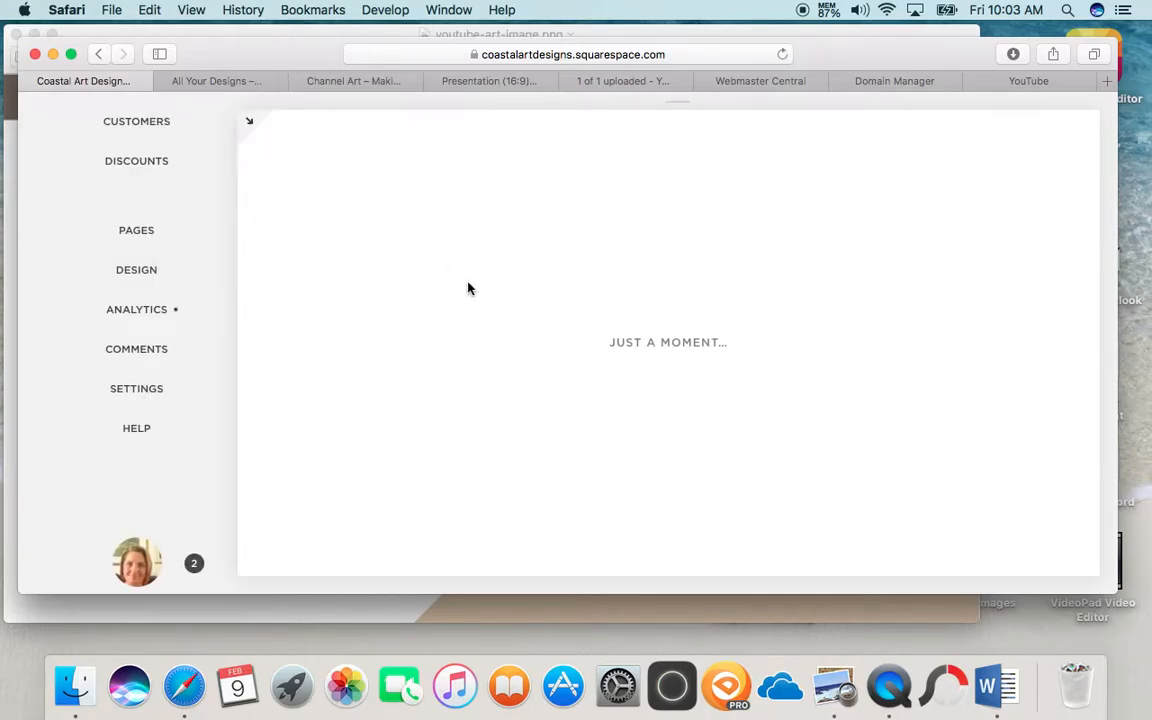
scroll(548, 267, down, 5)
scroll(575, 253, down, 15)
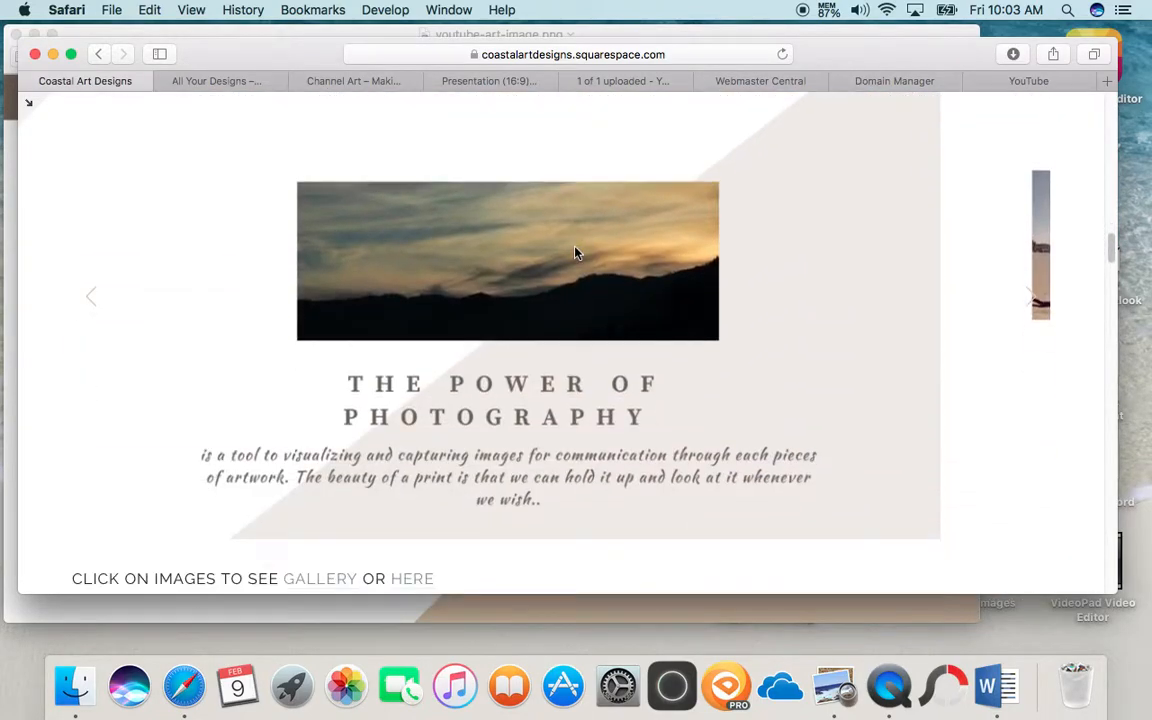
scroll(575, 253, down, 8)
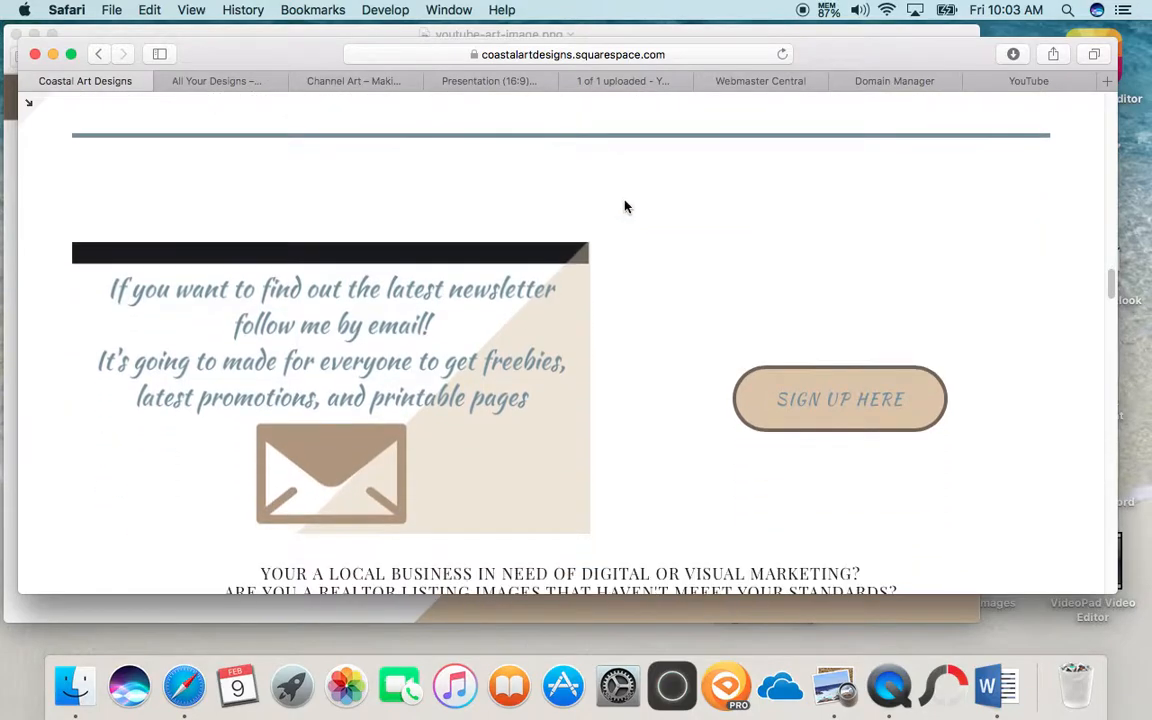
- Follow the Sign up here button and look over the newsletter sign-up page's heading and image
click(830, 410)
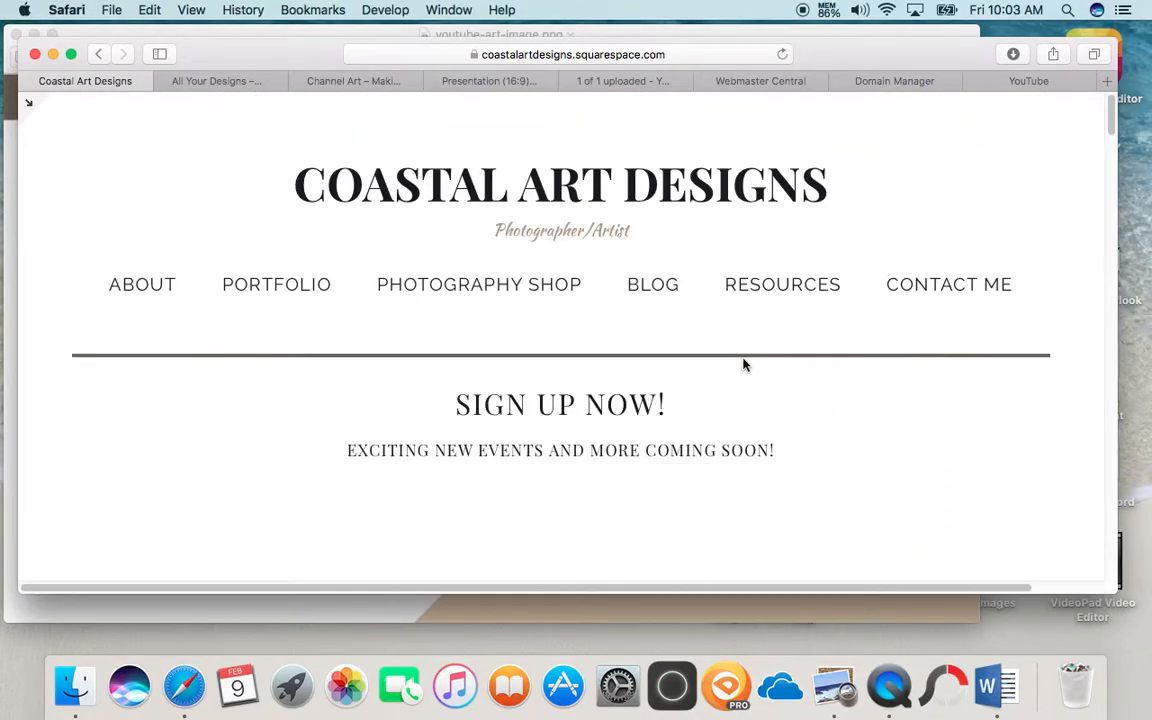
scroll(728, 352, down, 4)
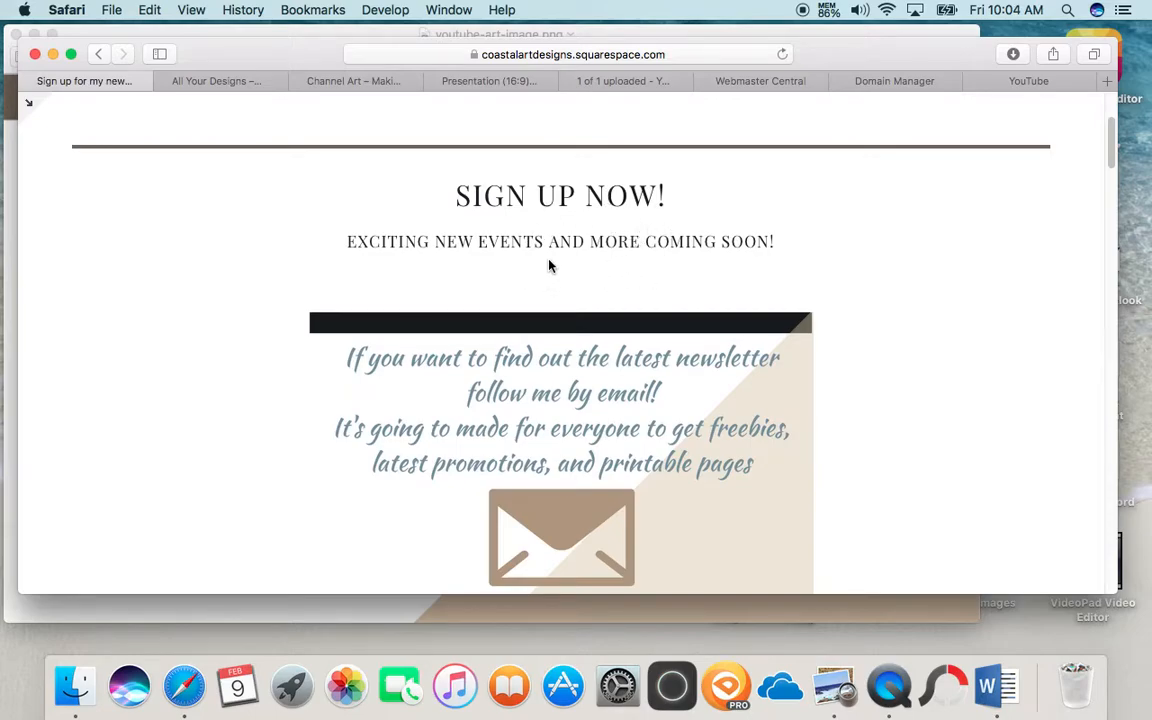
scroll(727, 269, down, 5)
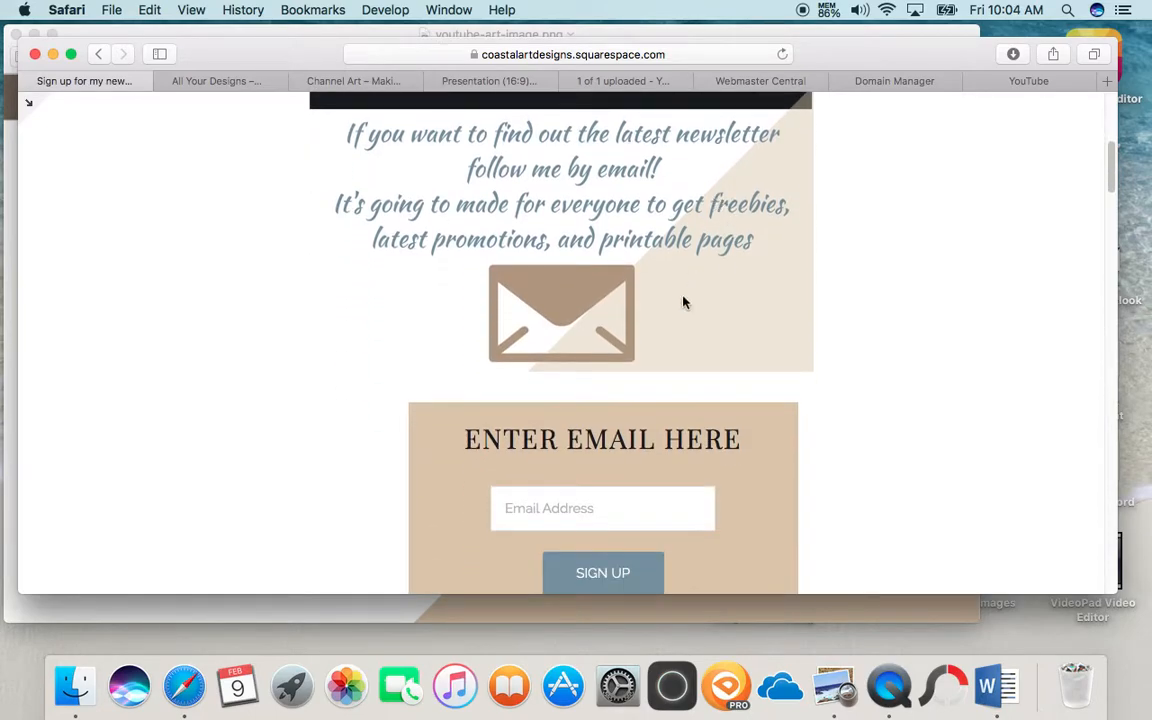
key(super+shift+backslash)
click(635, 195)
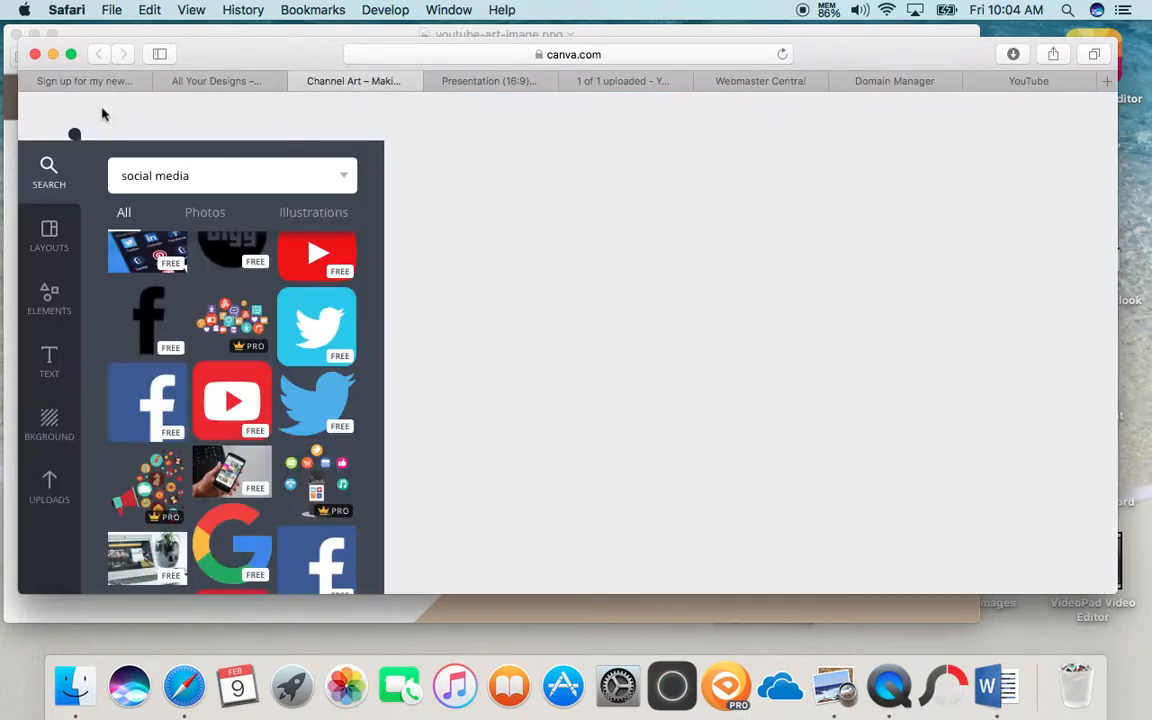
click(70, 81)
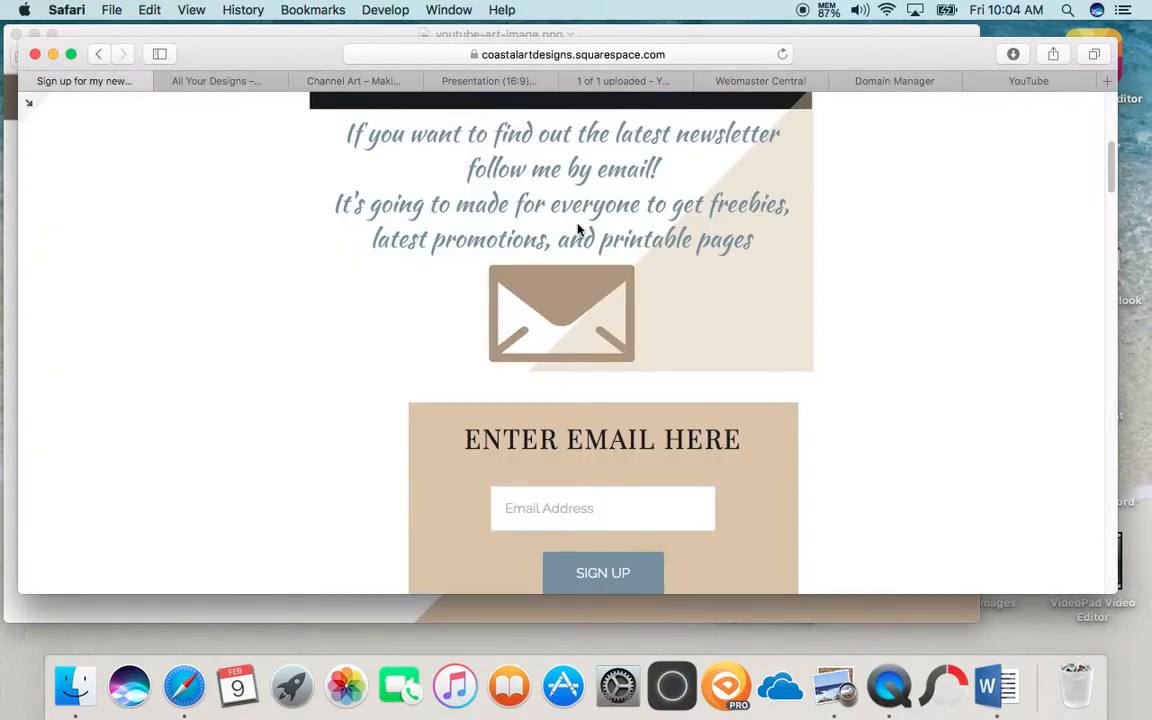
- Examine the email form and the rest of the sign-up page down to the footer's newsletter block, and bring back the site menu
scroll(578, 230, down, 2)
scroll(655, 335, down, 2)
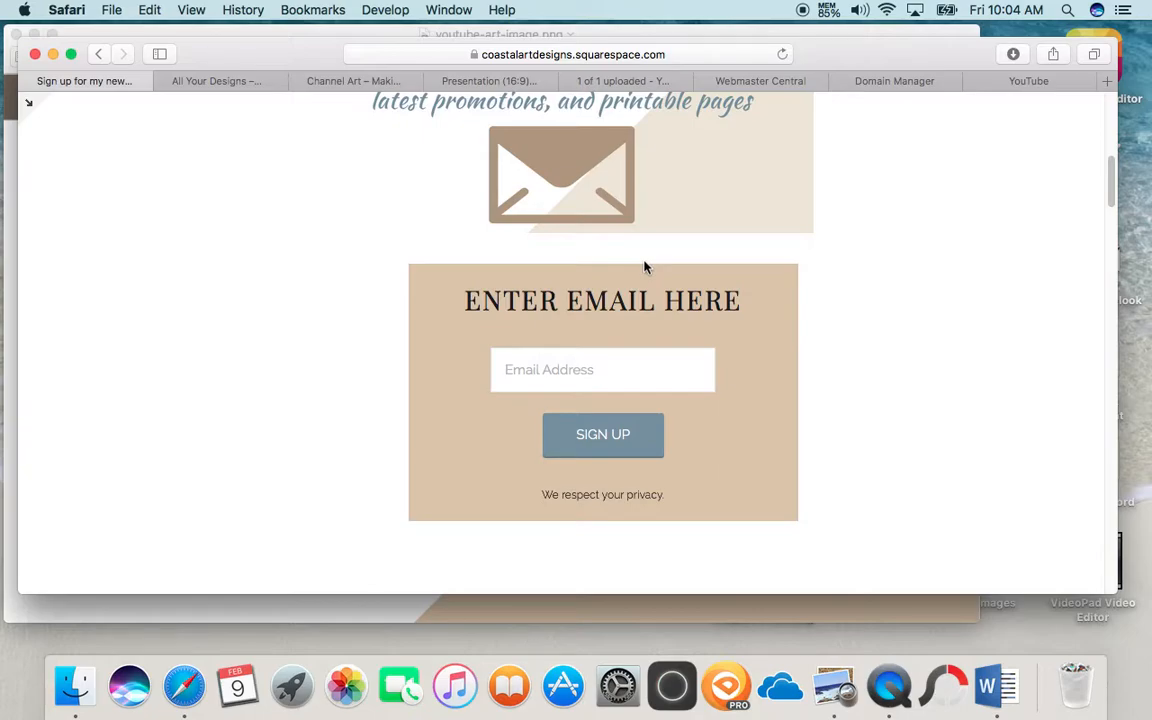
scroll(645, 267, down, 10)
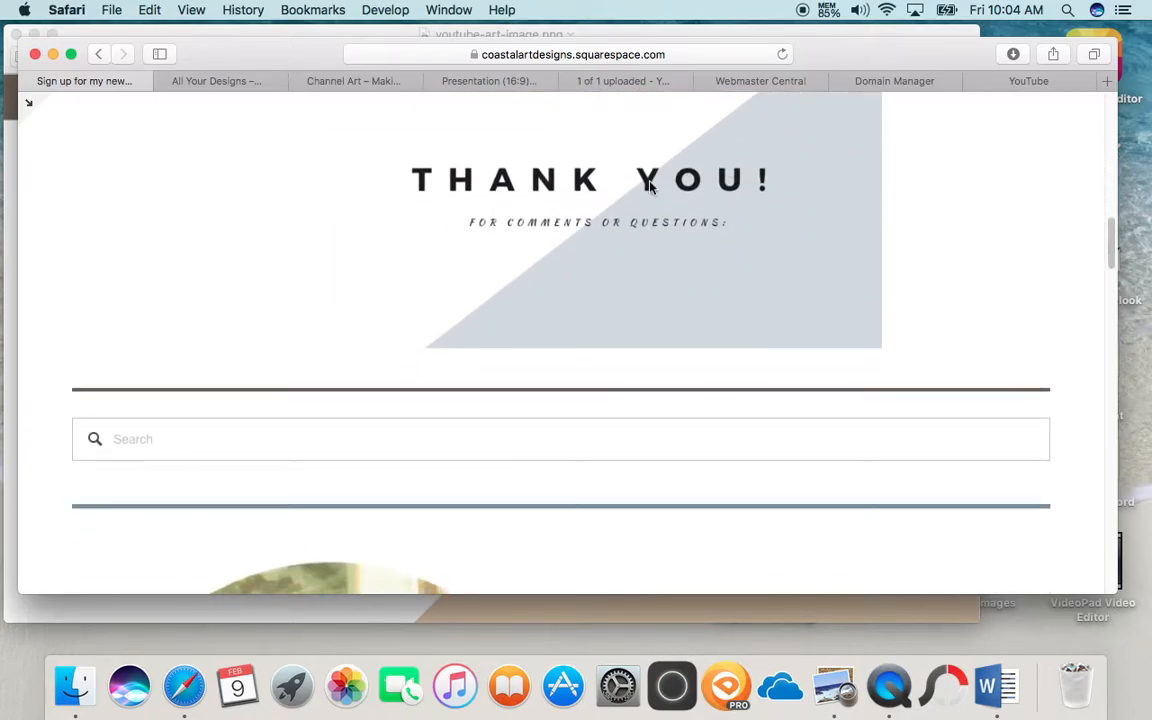
scroll(597, 300, down, 8)
scroll(590, 240, down, 10)
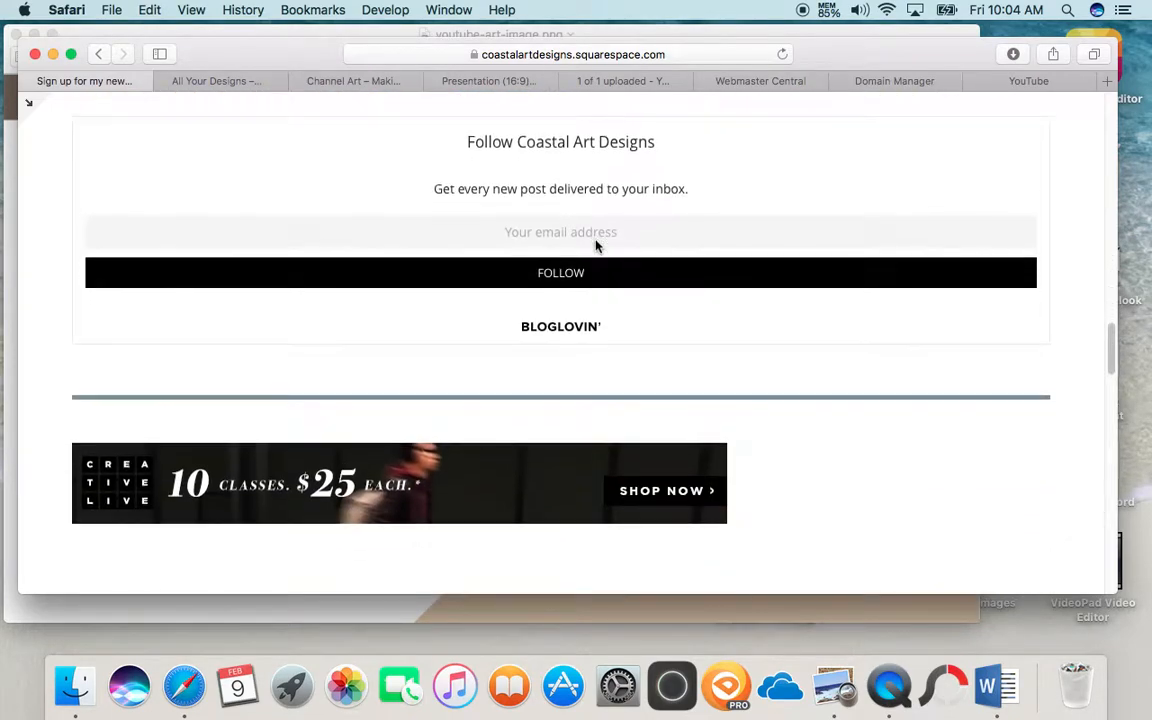
scroll(597, 246, down, 12)
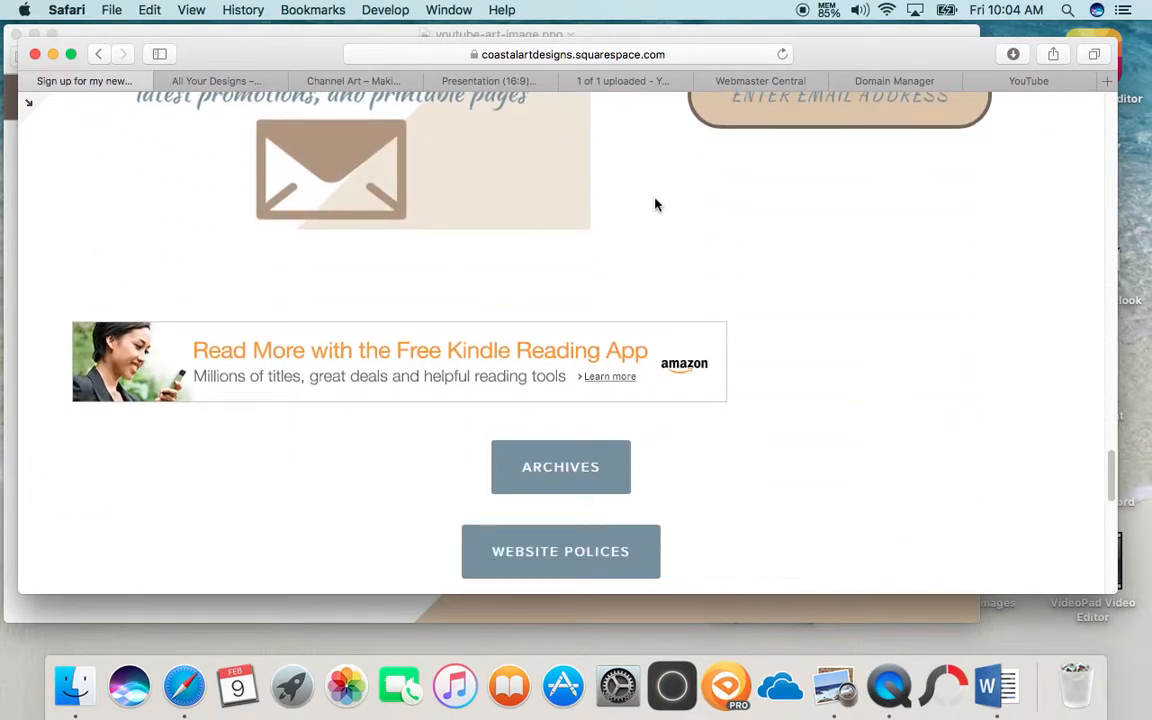
scroll(652, 215, up, 3)
scroll(760, 320, down, 3)
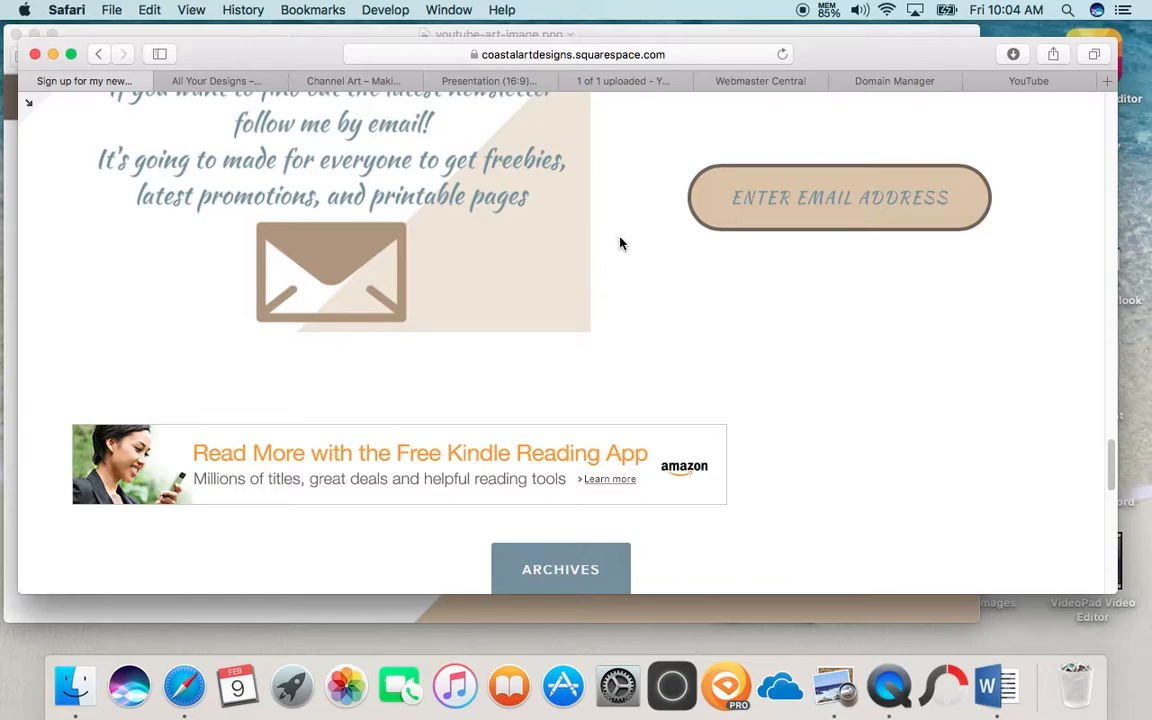
scroll(91, 140, down, 1)
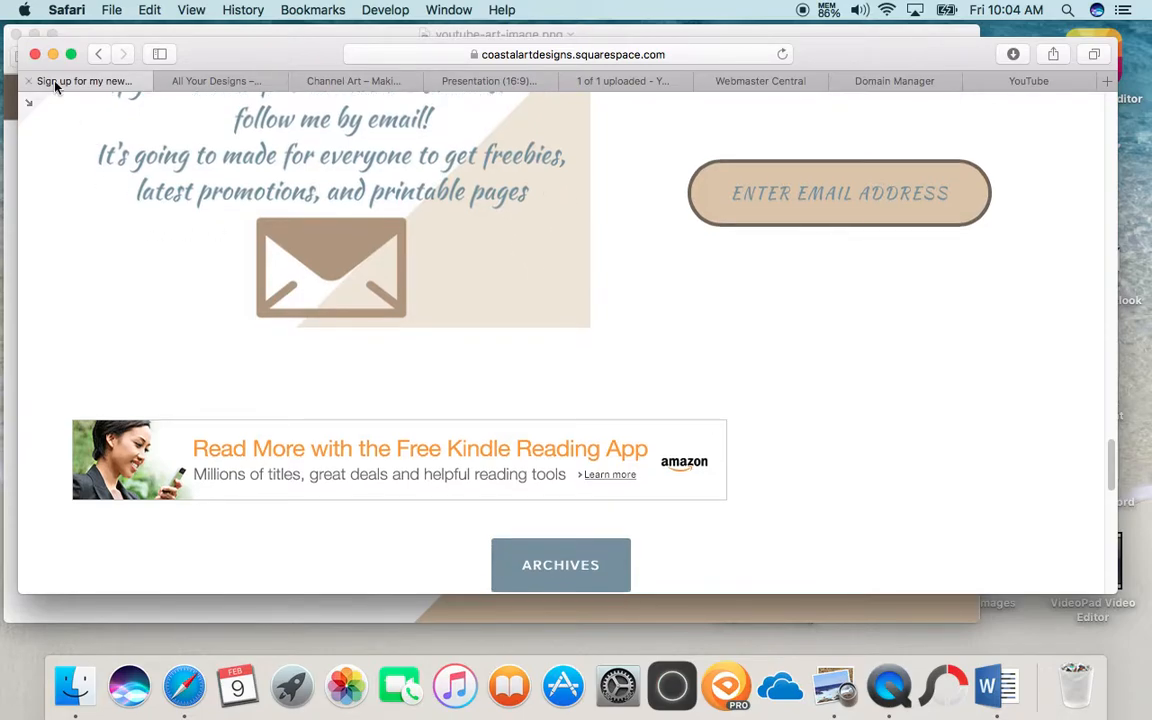
click(31, 104)
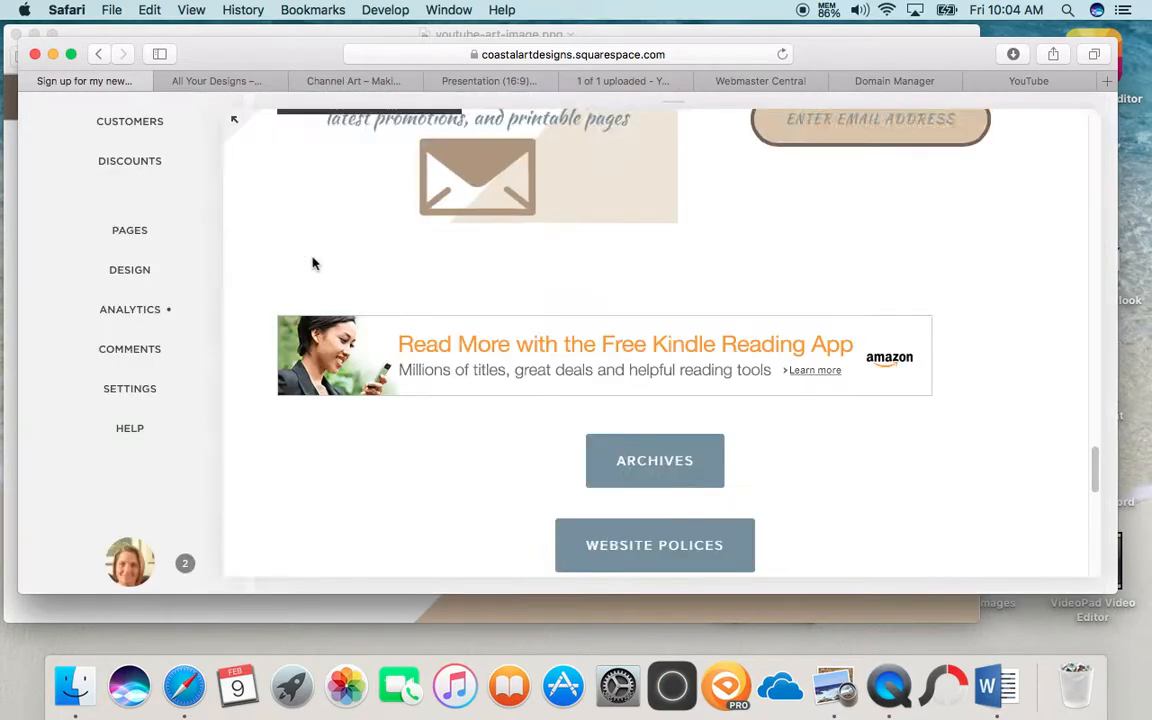
scroll(383, 348, up, 4)
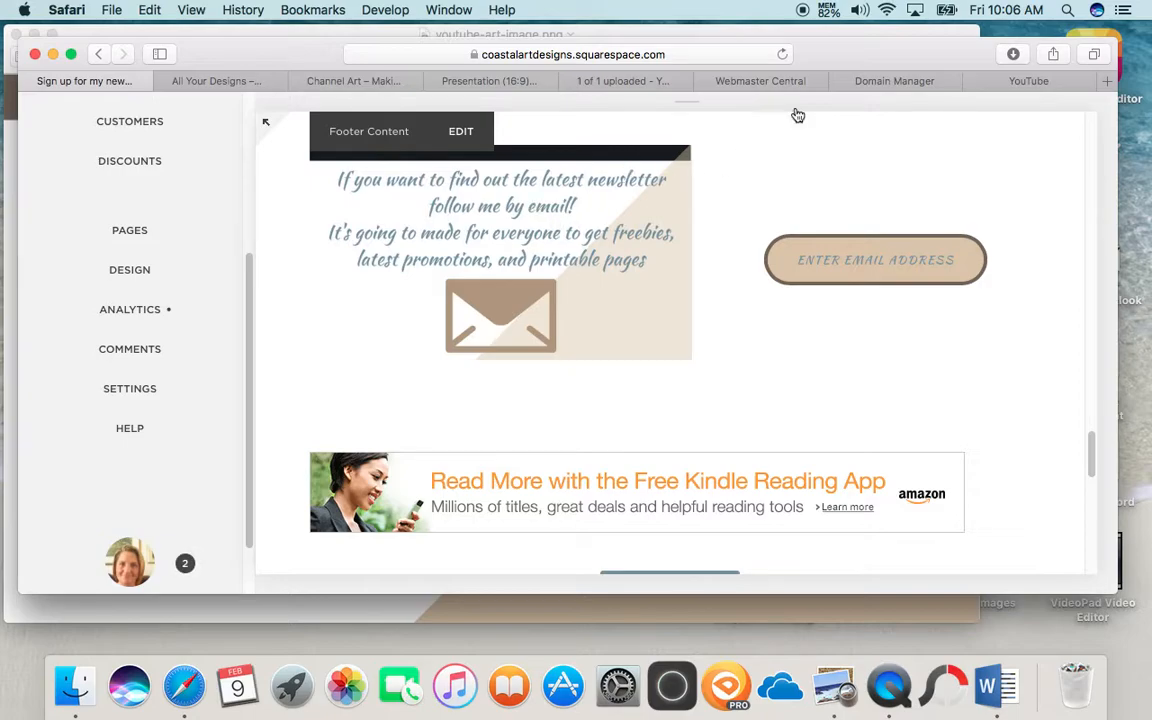
- Switch to QuickTime Player and quit it
click(888, 686)
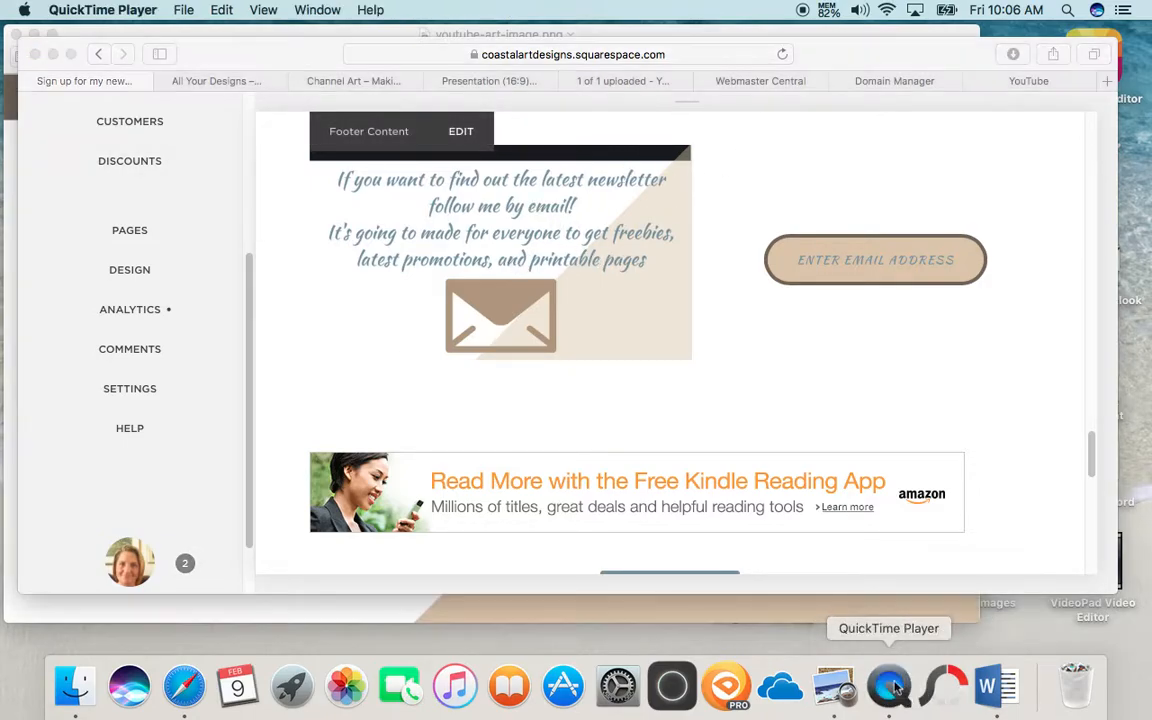
click(108, 10)
mouse_move(182, 11)
mouse_move(127, 10)
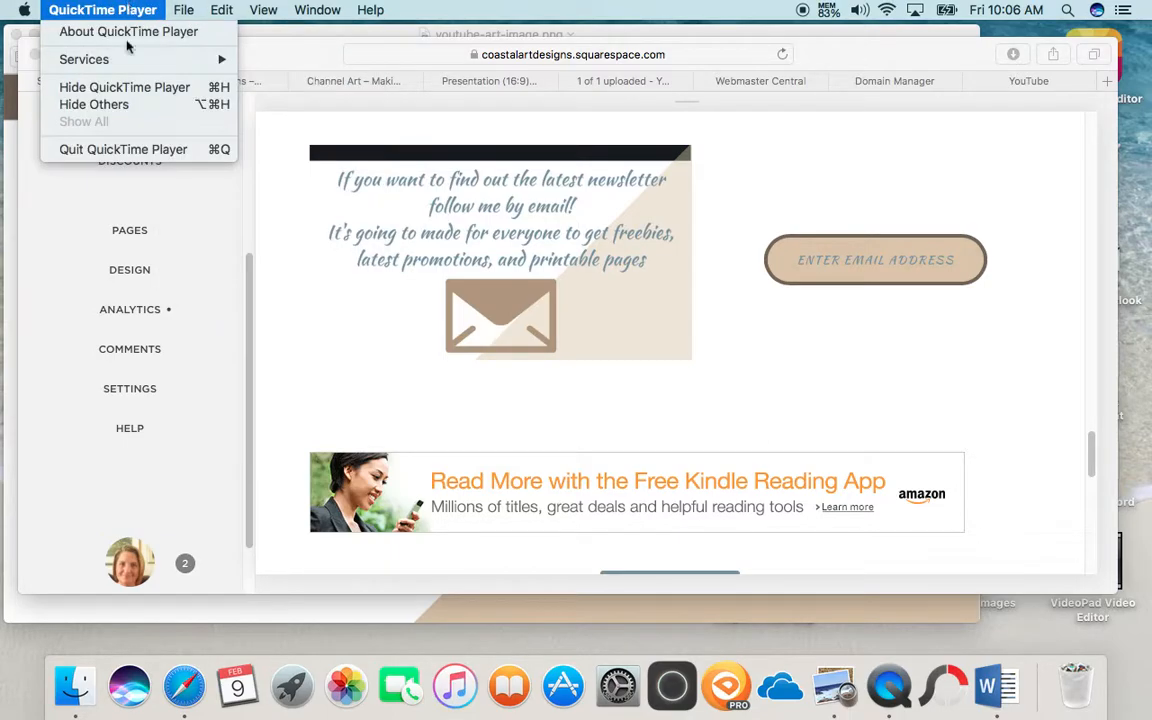
click(122, 151)
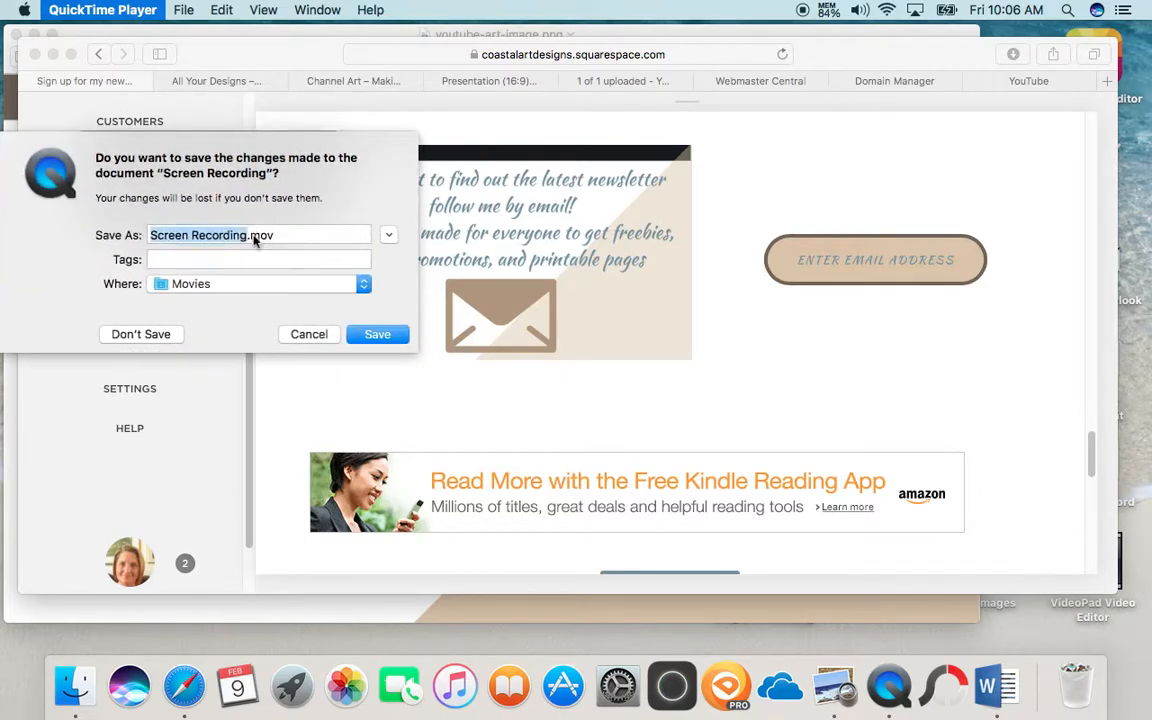
- Name the unsaved screen recording sign-up-newsletter.mov
key(BackSpace)
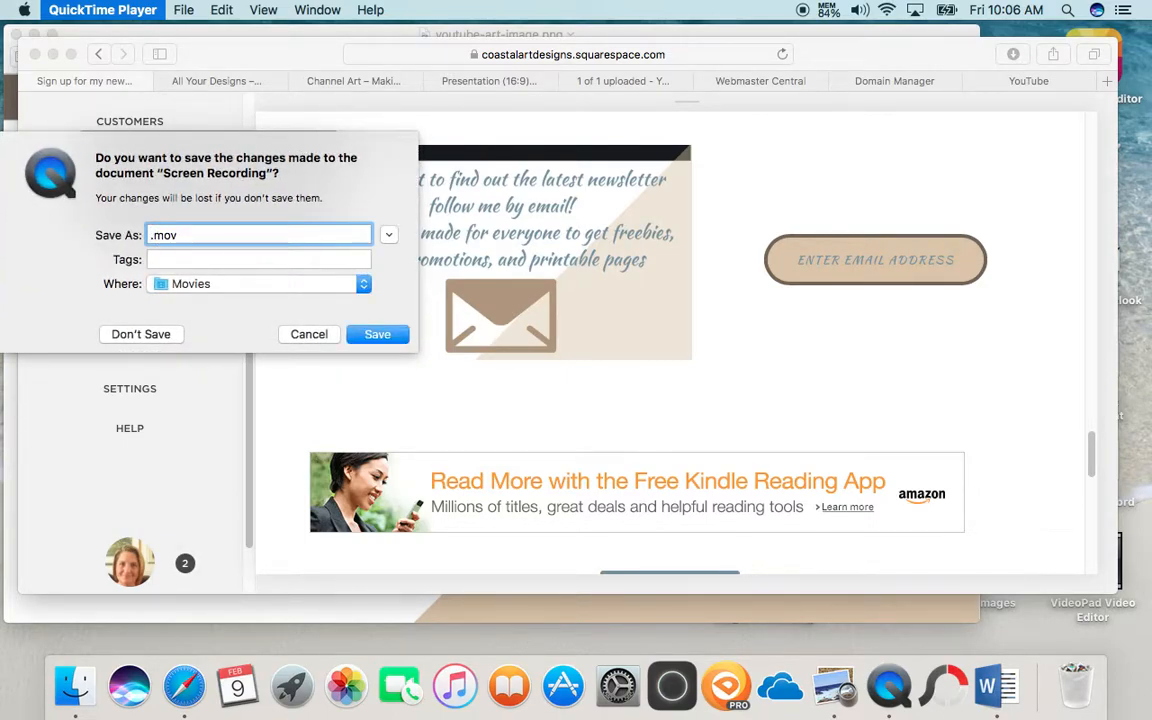
text(sign)
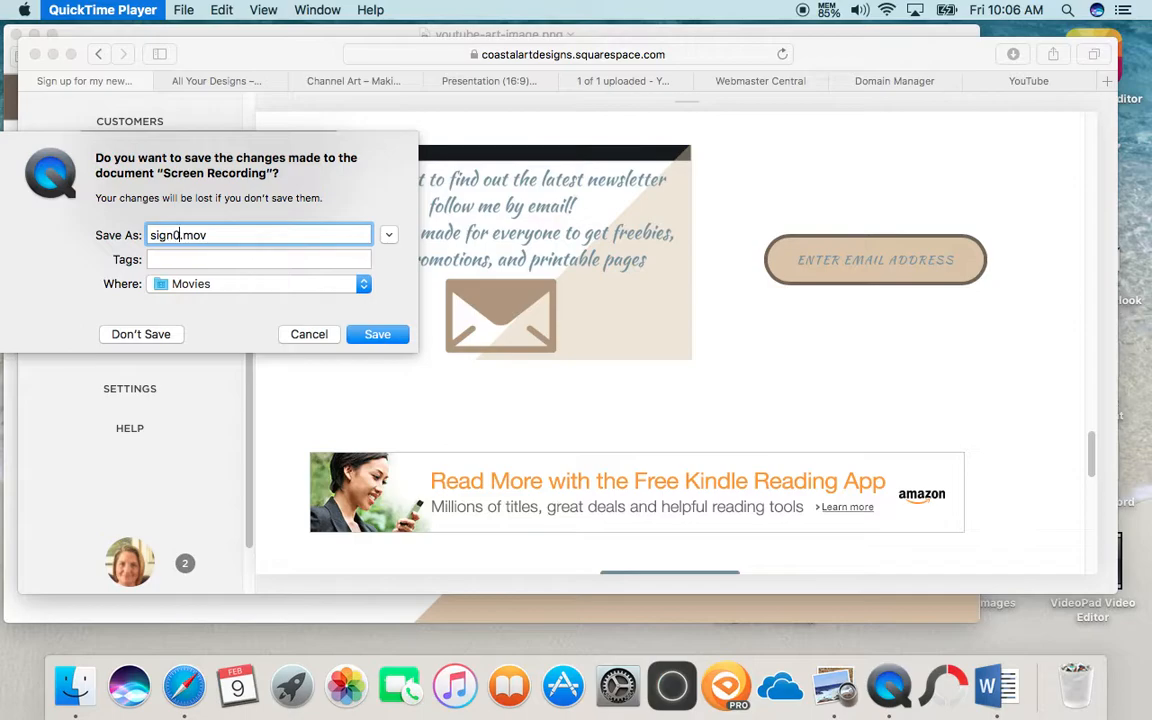
text(-)
text(up-)
text(new)
text(sletter)
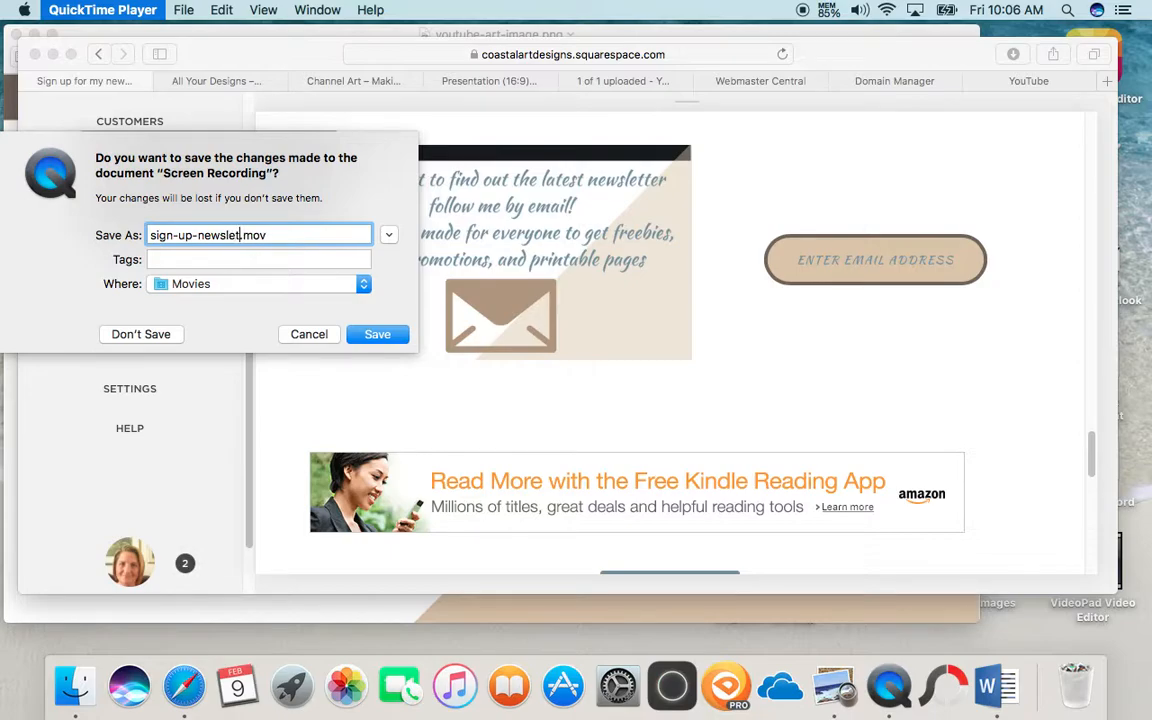